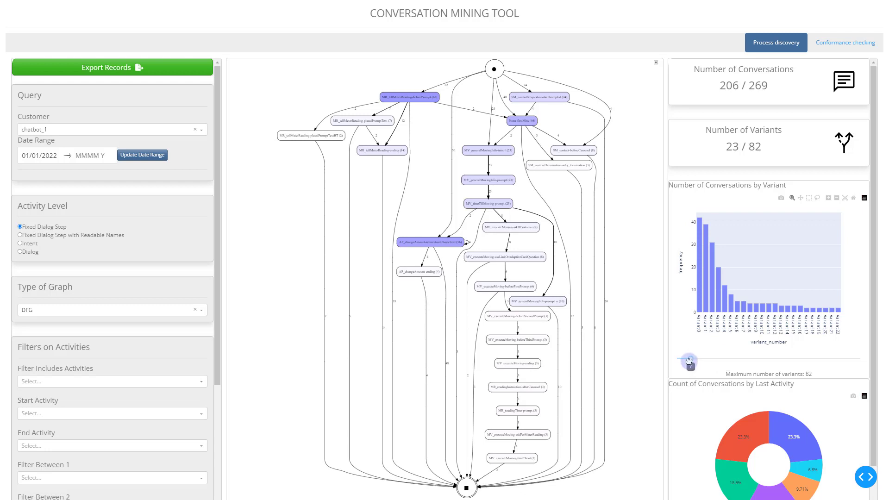
Limit the process graph to 7 variants and select chatbot_1 as the customer
click(688, 359)
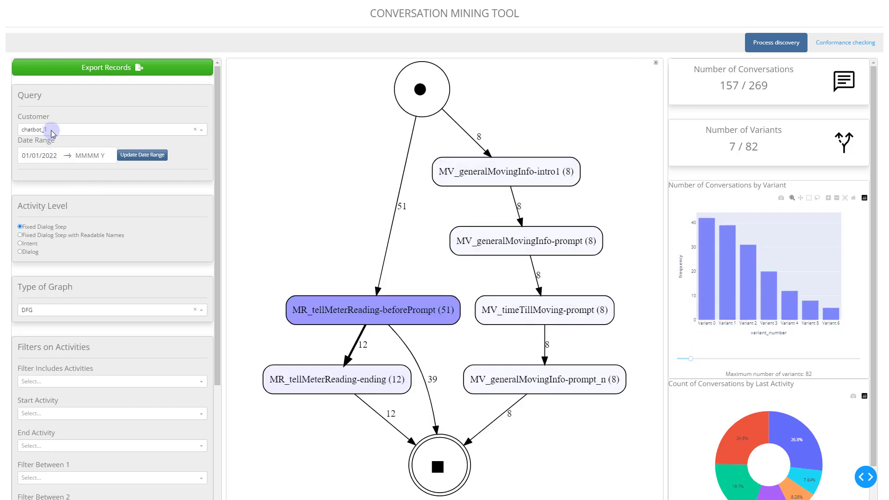
click(52, 133)
scroll(62, 175, down, 4)
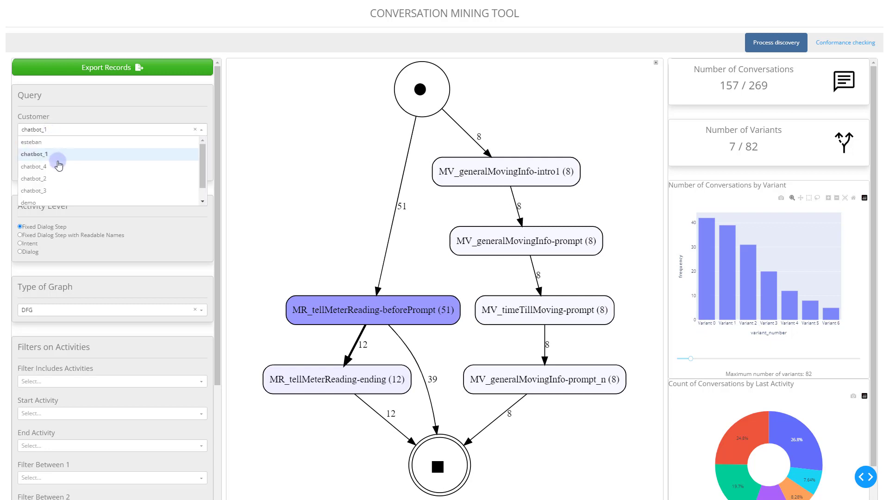
scroll(70, 192, up, 4)
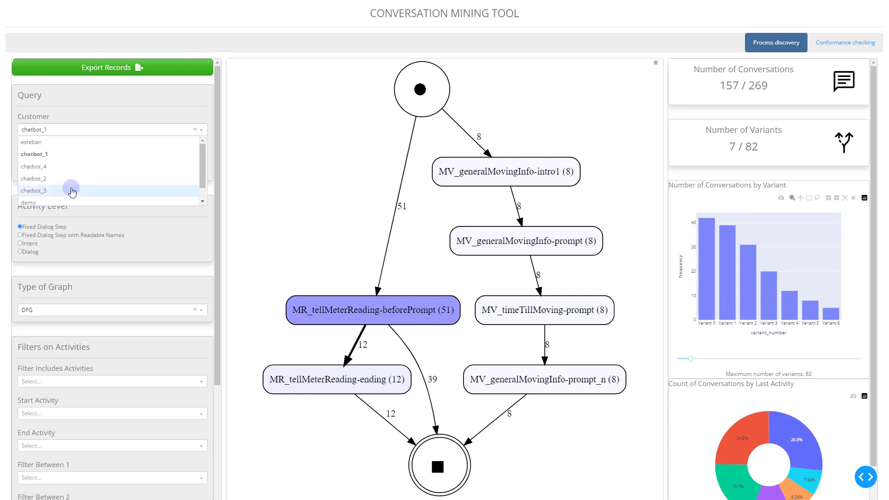
click(63, 158)
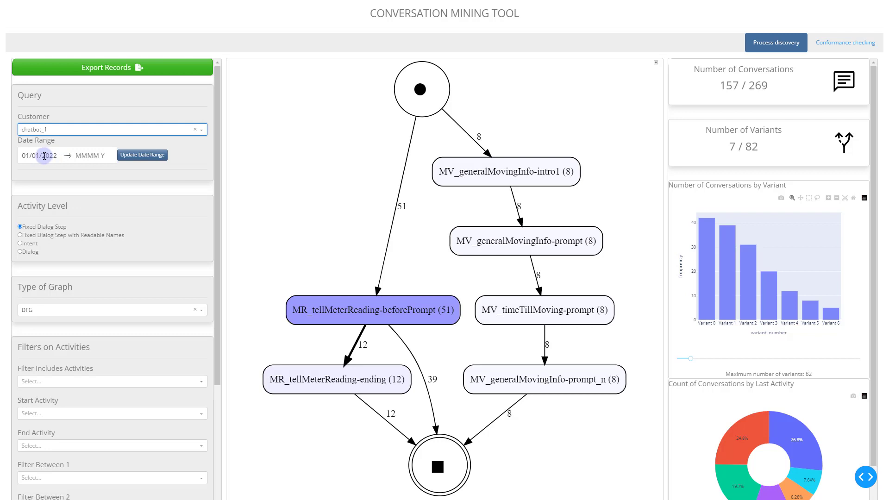
Look through the date range calendars and the list of activities available for the inclusion filter
click(44, 156)
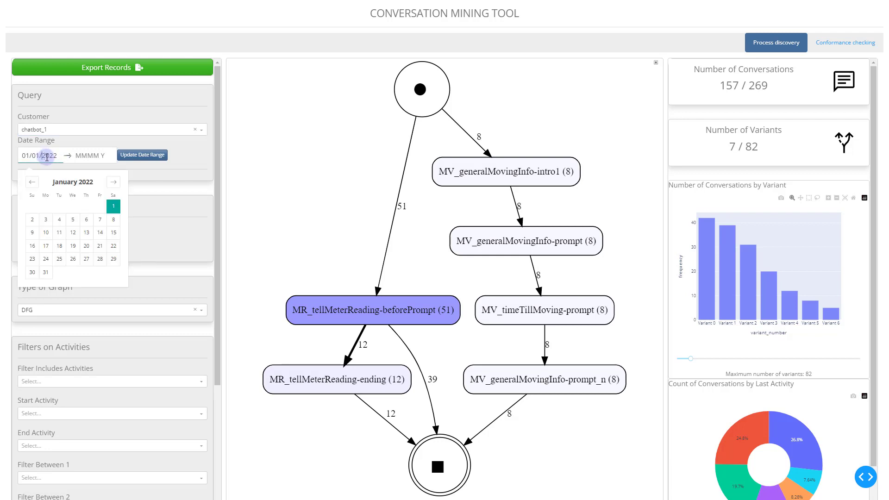
click(137, 178)
click(96, 156)
click(138, 172)
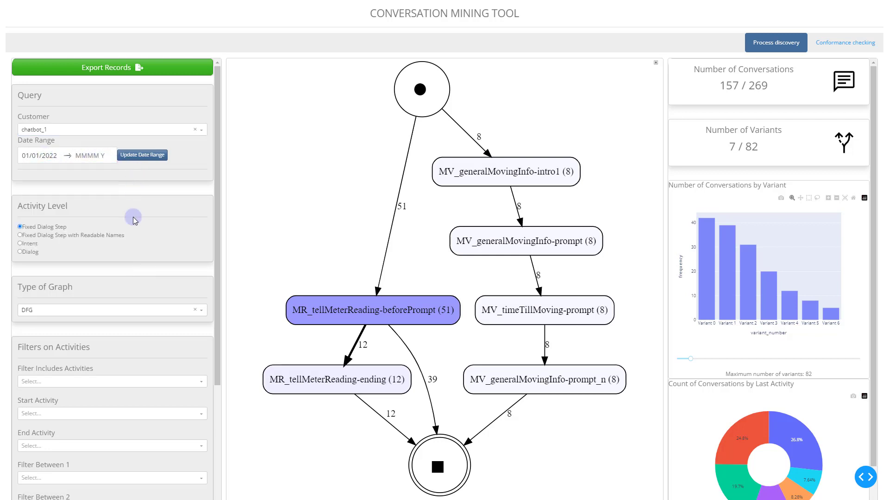
scroll(123, 293, down, 2)
click(121, 289)
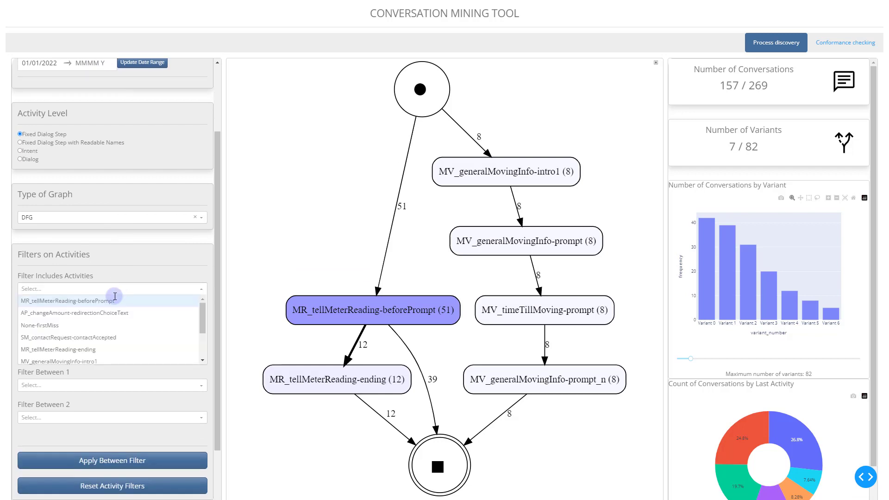
click(119, 288)
scroll(121, 271, up, 2)
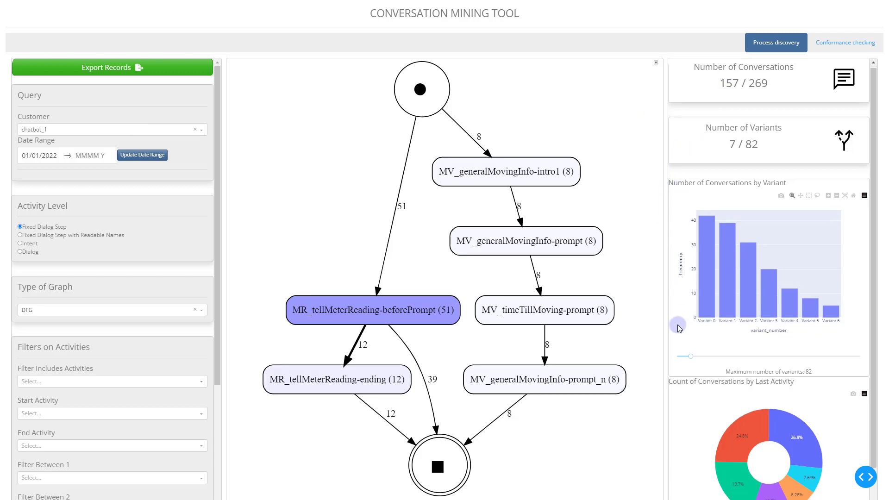
Extend the process graph to 13 variants and inspect the segments of the last-activity chart
scroll(676, 326, down, 1)
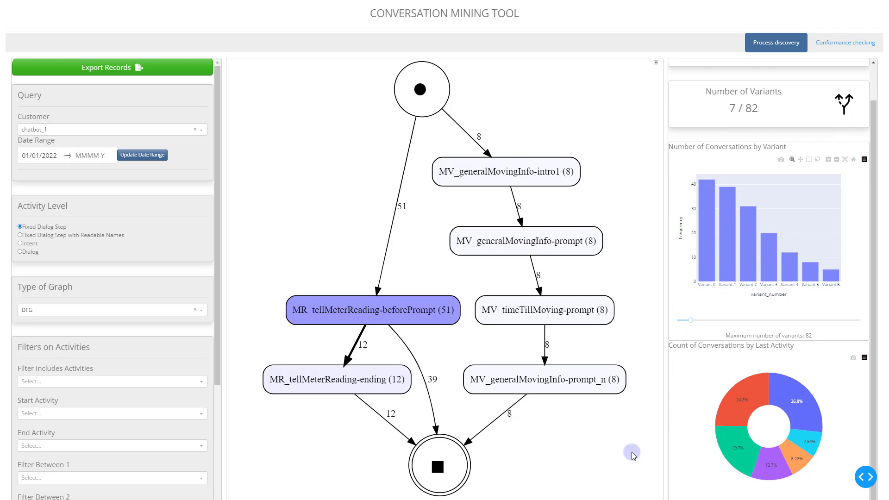
scroll(633, 456, down, 1)
drag(690, 320, 703, 319)
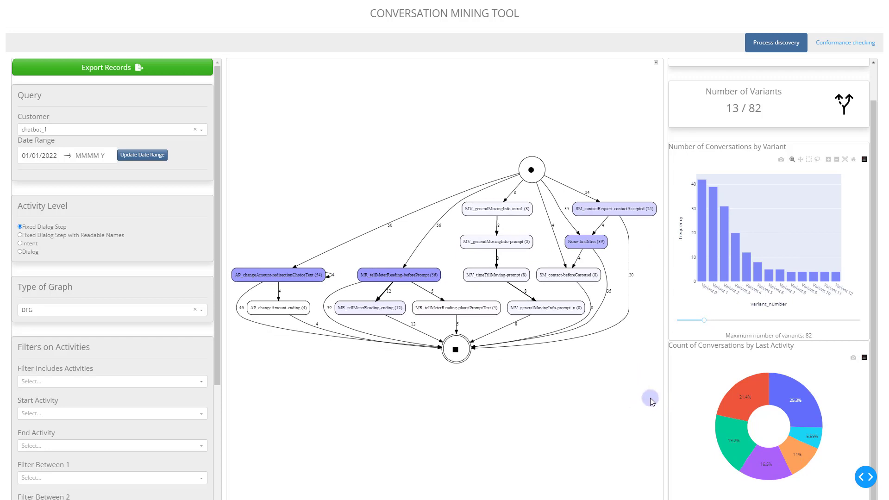
mouse_move(814, 435)
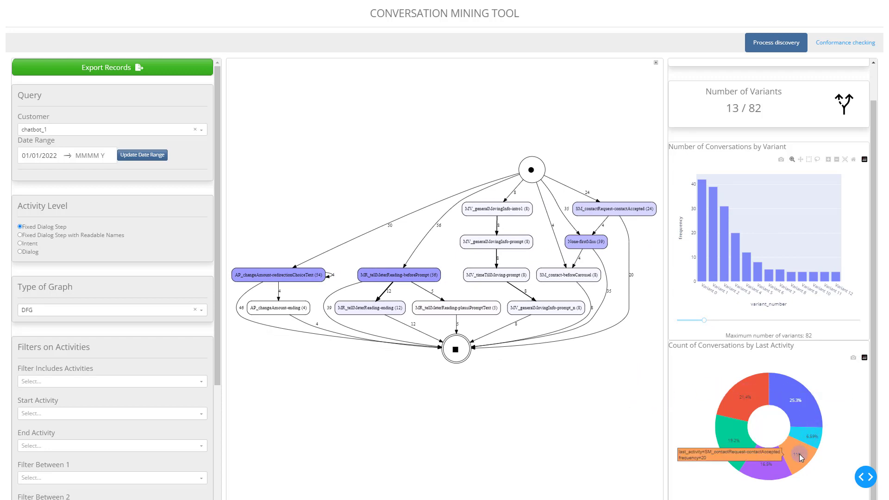
mouse_move(776, 465)
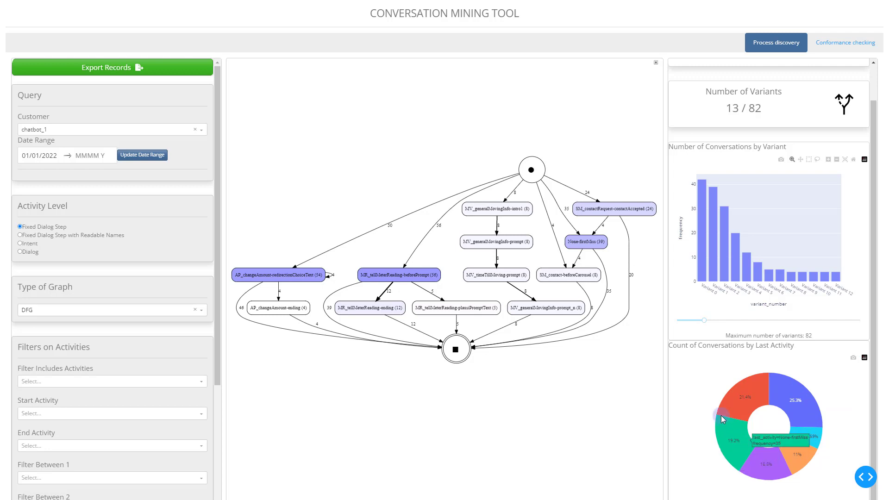
scroll(679, 280, up, 2)
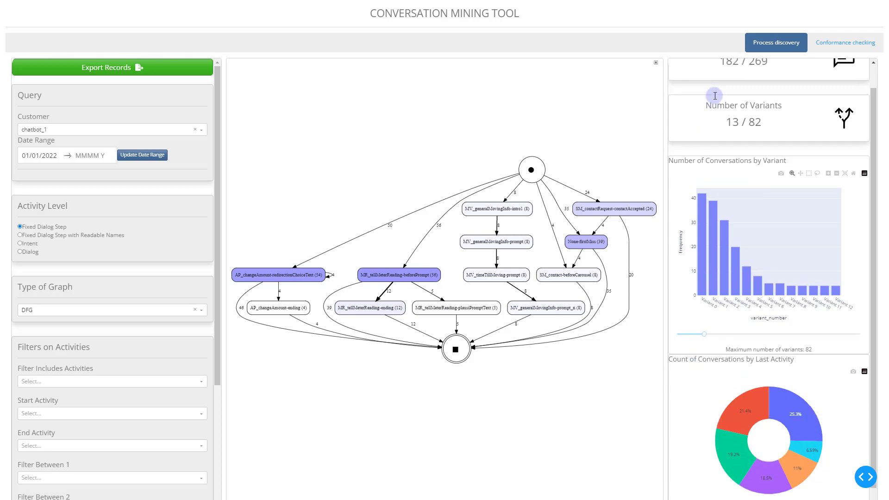
Reduce the process graph to 1 variant, raise it to 3, and inspect the last-activity chart
drag(705, 358, 676, 361)
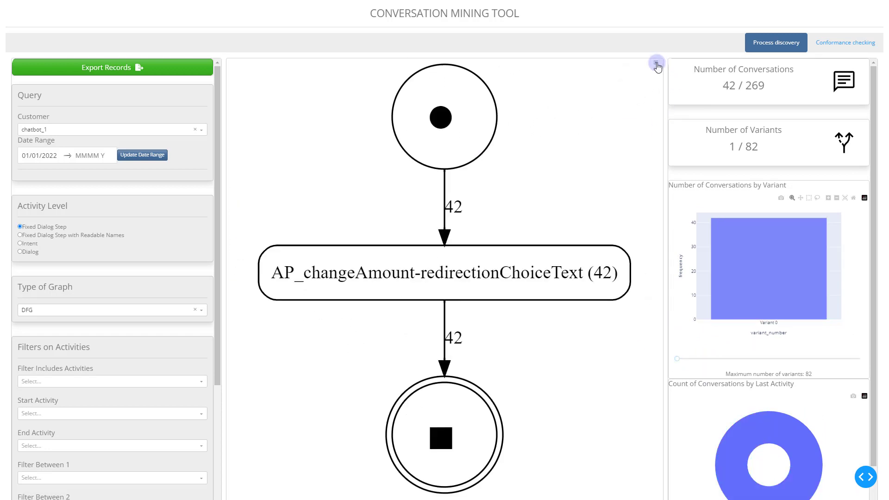
click(655, 62)
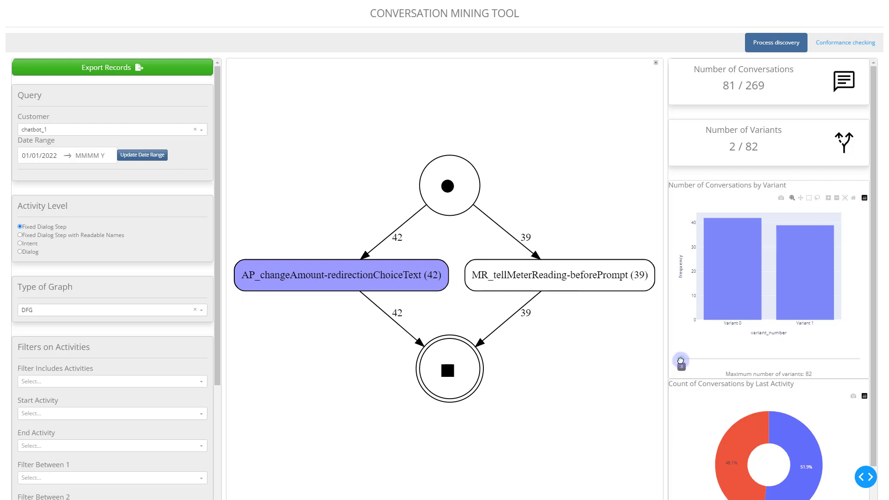
drag(680, 360, 683, 361)
scroll(704, 406, down, 1)
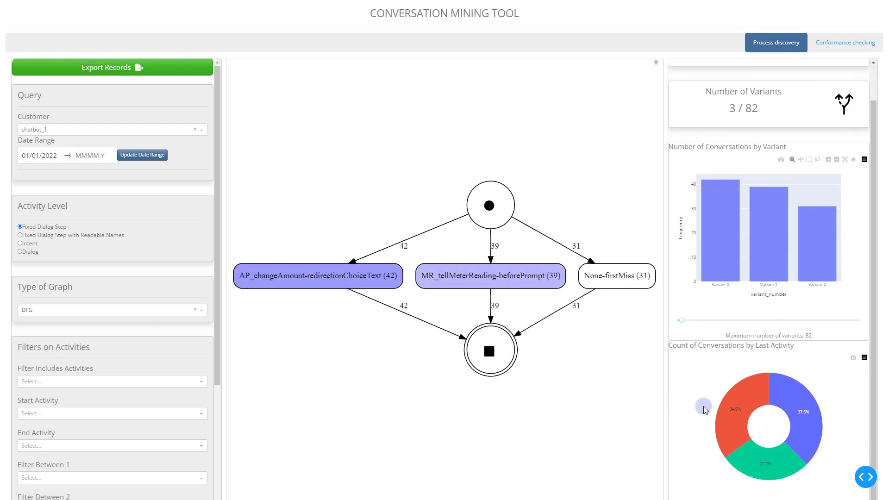
mouse_move(778, 457)
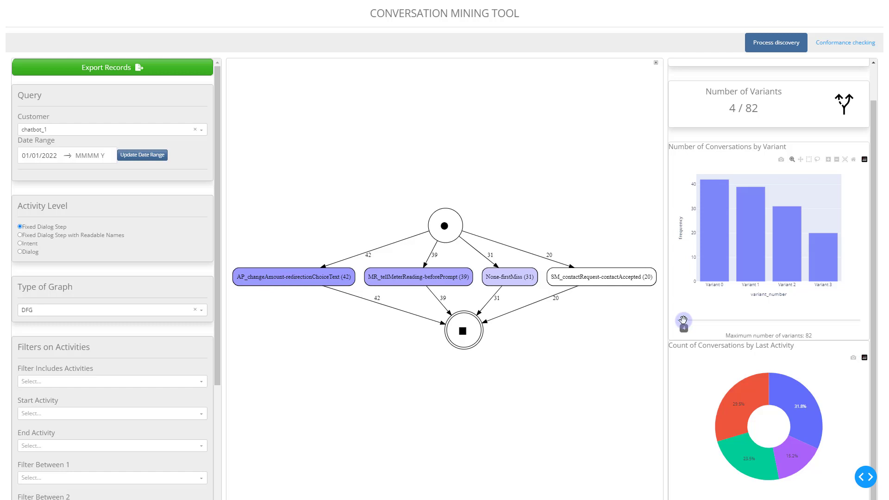
Include all 82 variants in the process graph and examine the paths around the meter reading dialog steps
drag(684, 320, 861, 328)
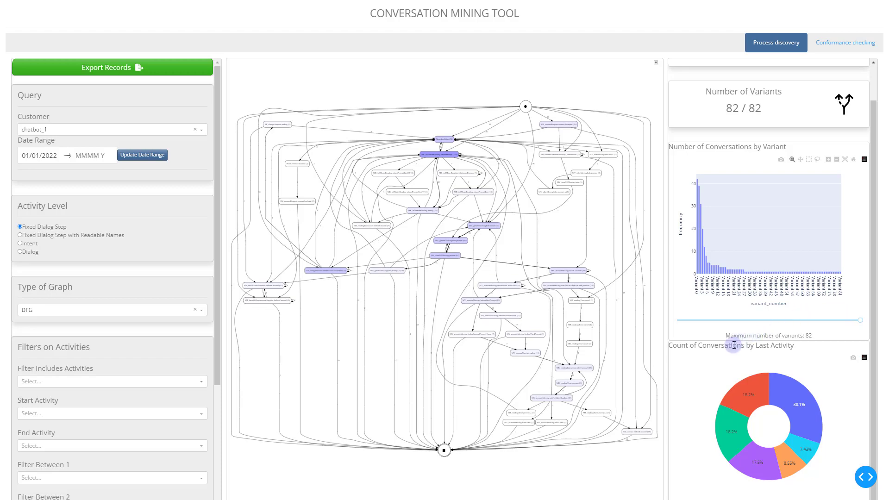
scroll(517, 195, up, 6)
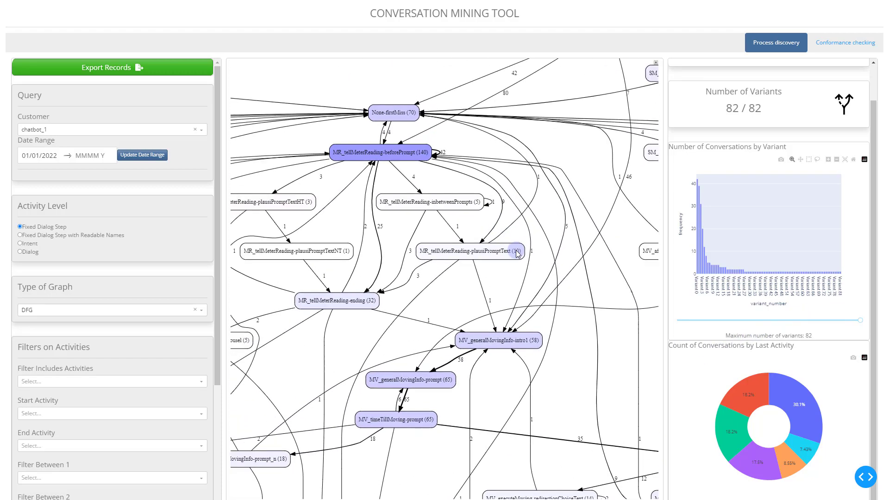
drag(516, 252, 568, 292)
drag(467, 381, 608, 411)
scroll(485, 313, down, 2)
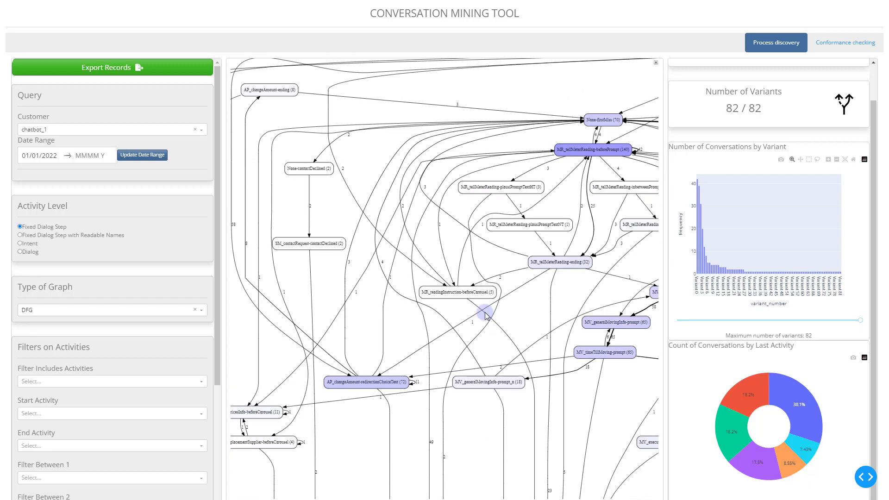
scroll(485, 315, down, 5)
click(655, 62)
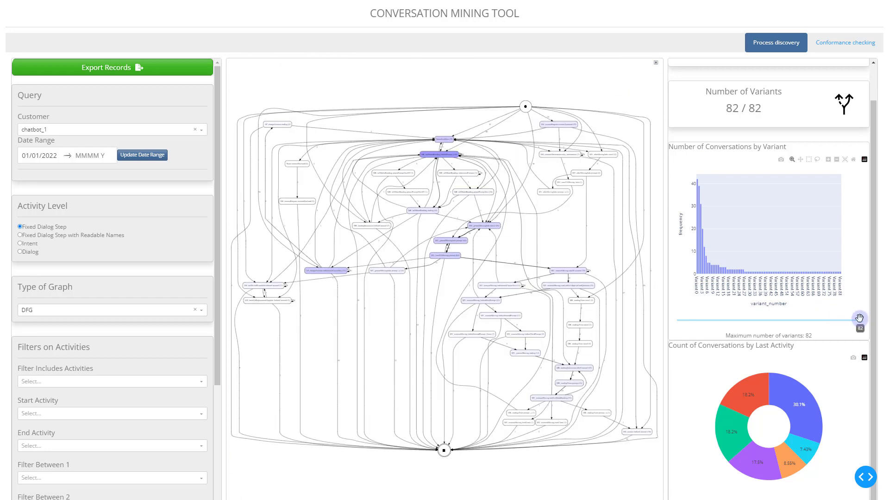
Reduce the process graph to 10 variants and examine its moving, contact request and meter reading paths
drag(859, 317, 728, 317)
drag(700, 316, 698, 316)
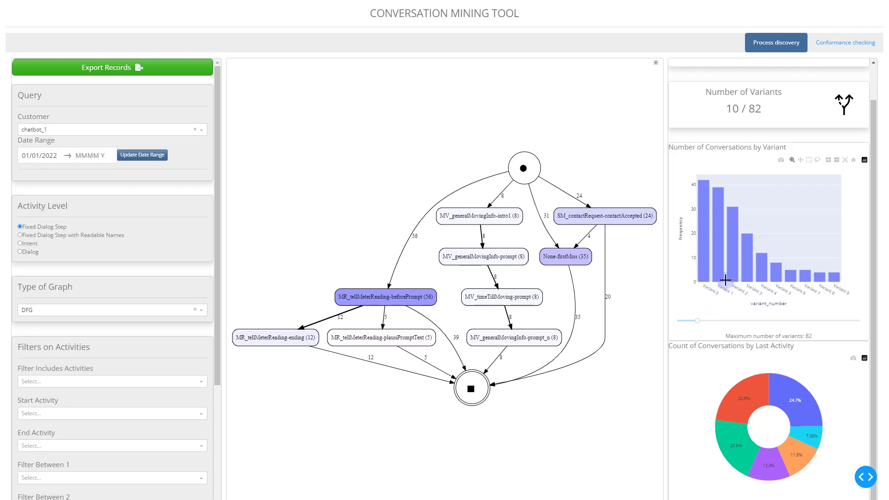
scroll(508, 227, up, 3)
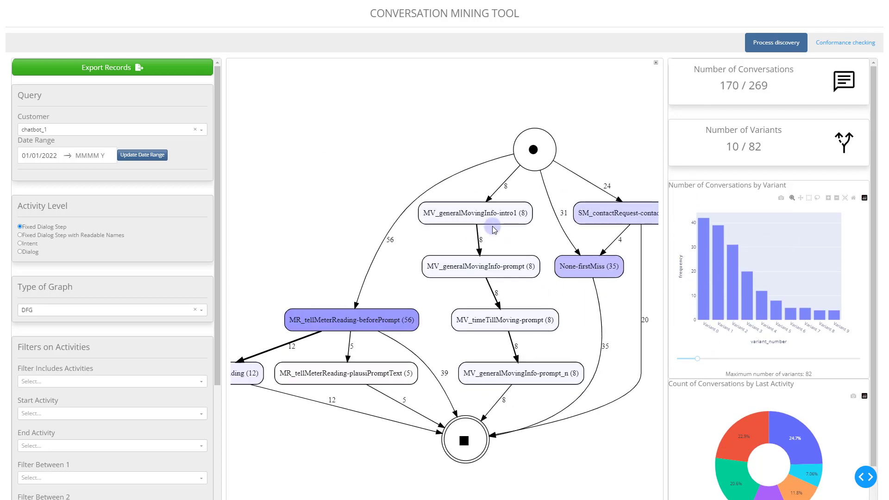
drag(531, 240, 449, 228)
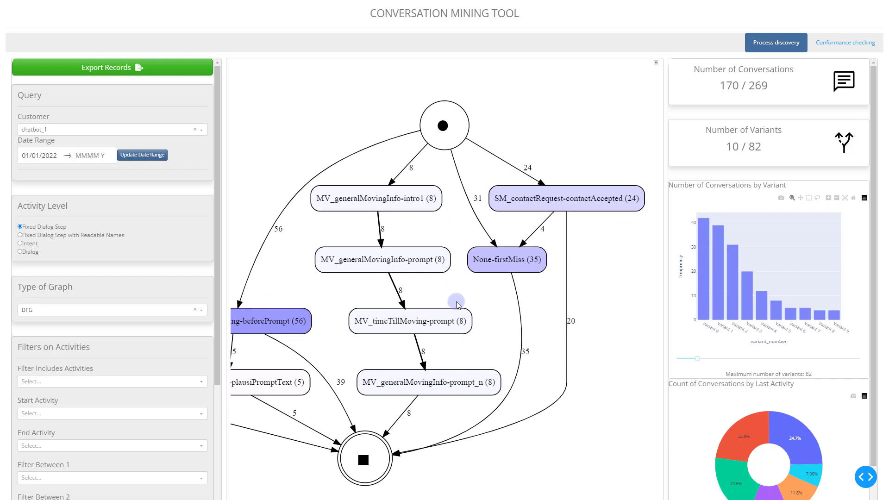
drag(456, 304, 463, 276)
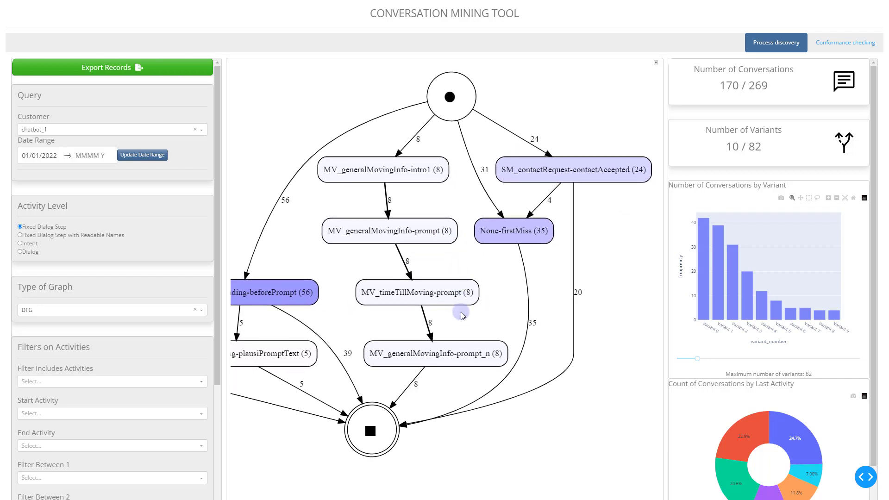
drag(462, 327, 556, 323)
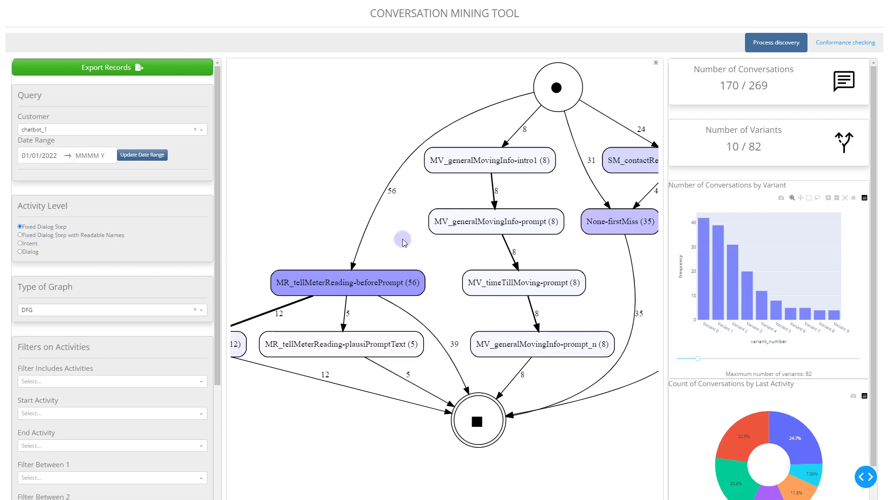
scroll(416, 242, down, 3)
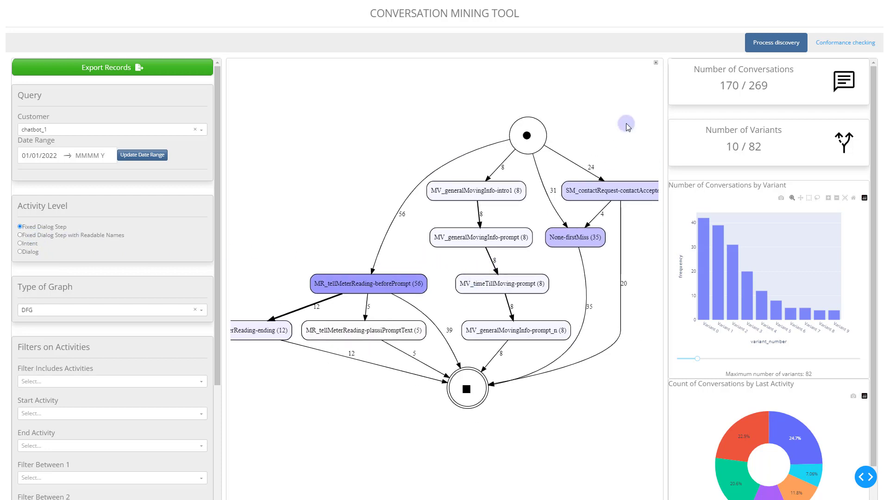
click(656, 63)
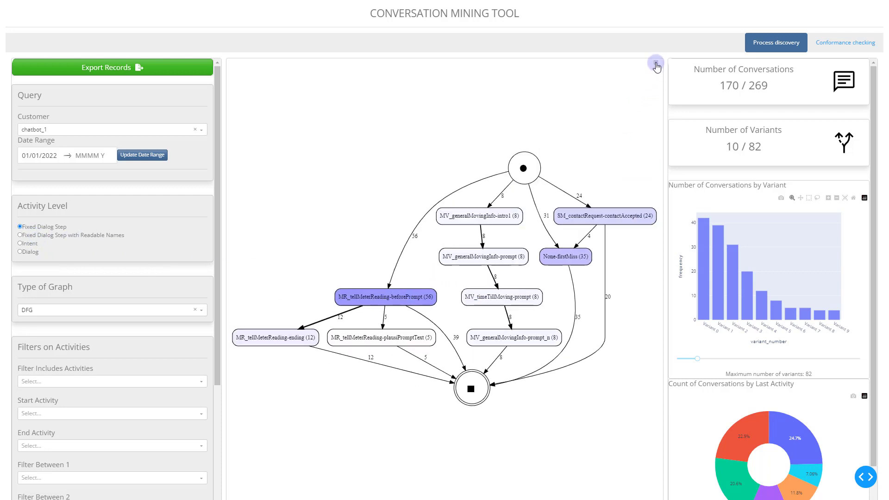
Filter the conversations to those whose start activity is MV_generalMovingInfo-intro1
click(66, 414)
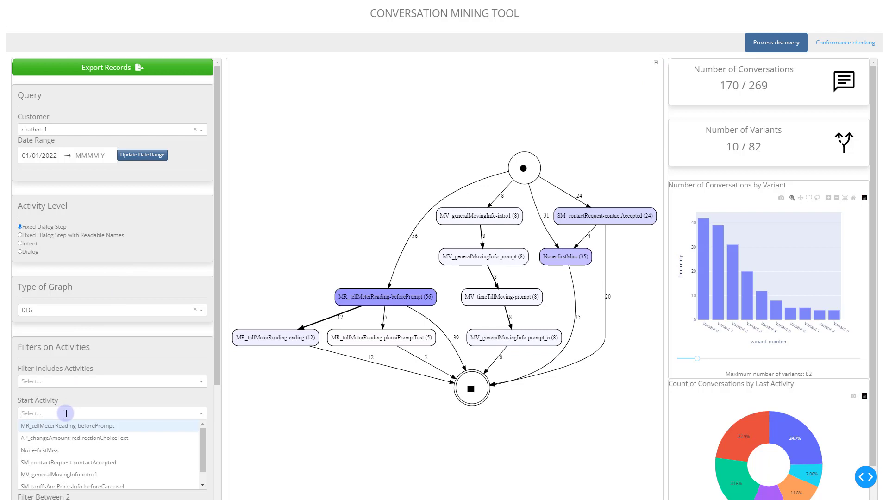
text(mv)
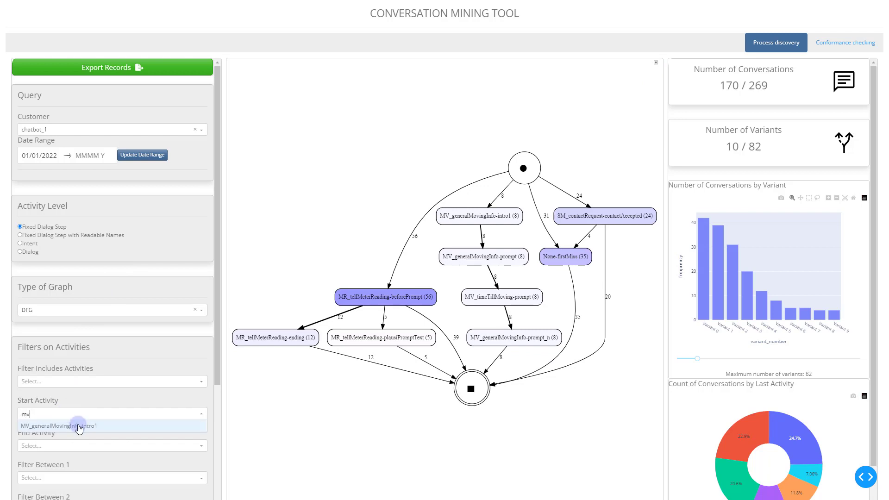
click(79, 426)
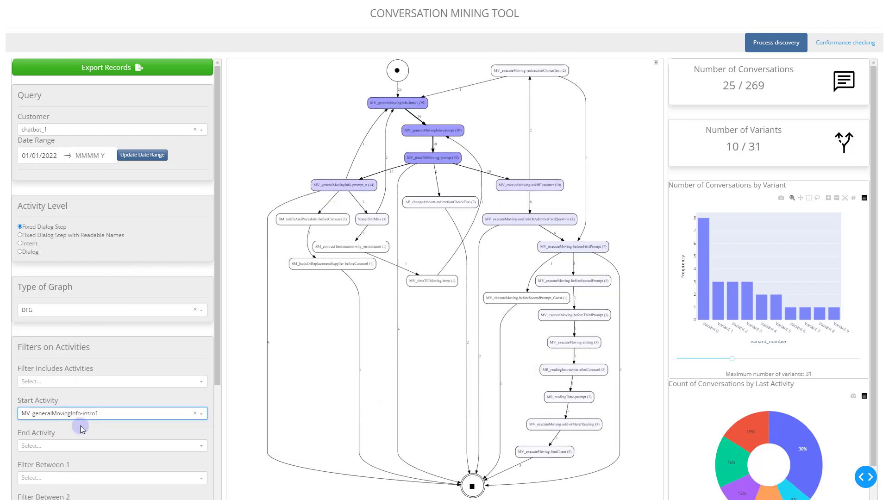
Examine the filtered graph's paths from MV_generalMovingInfo-intro1 to the steps that follow MV_timeTillMoving-prompt
scroll(374, 85, up, 2)
scroll(374, 84, up, 5)
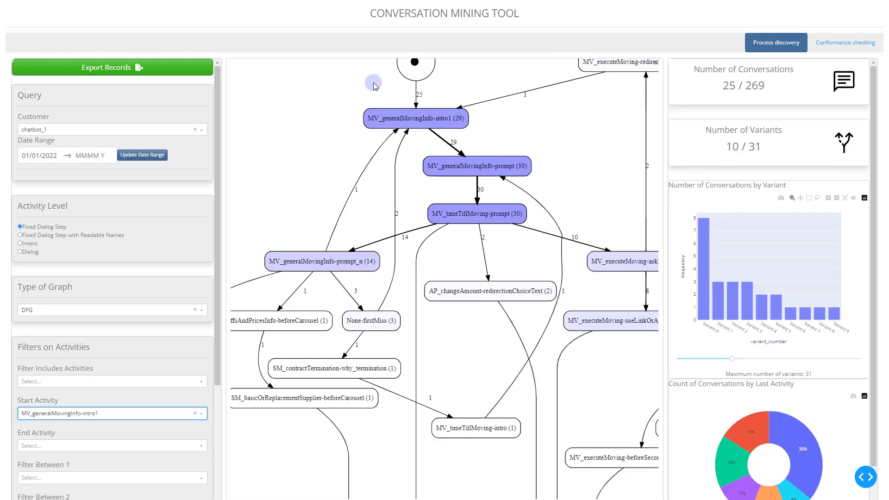
drag(392, 162, 392, 165)
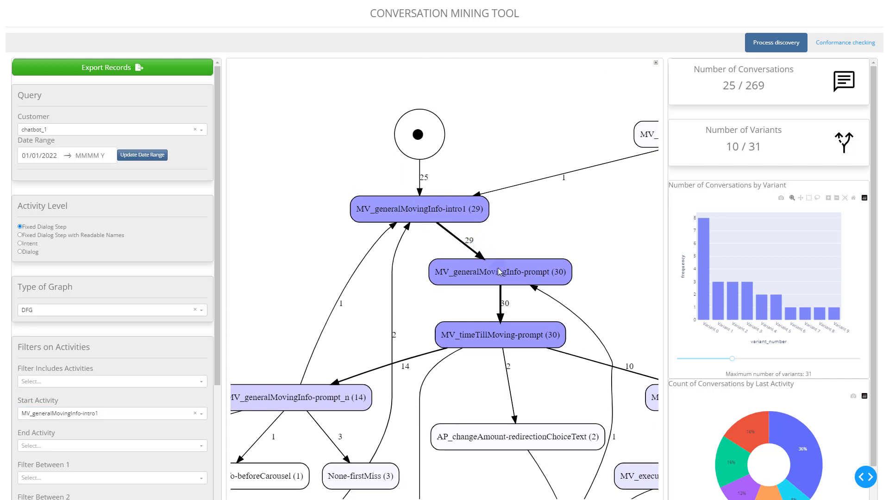
drag(505, 288, 486, 253)
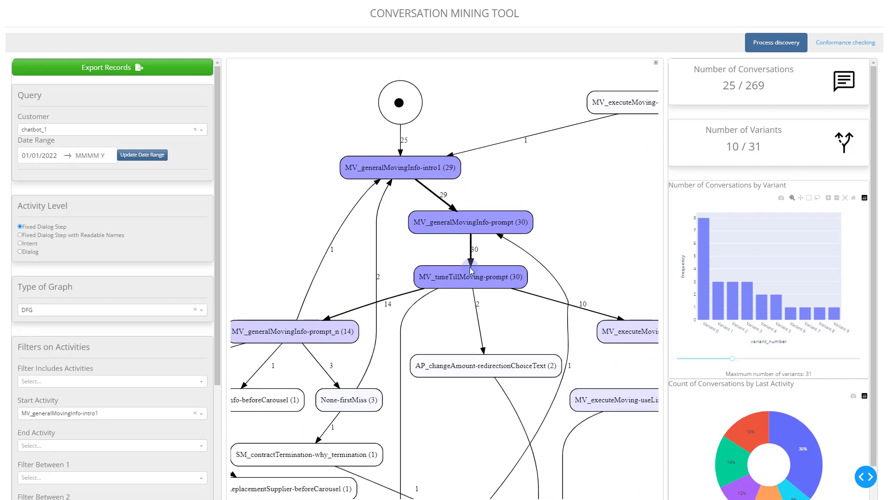
scroll(460, 265, down, 1)
scroll(461, 265, down, 2)
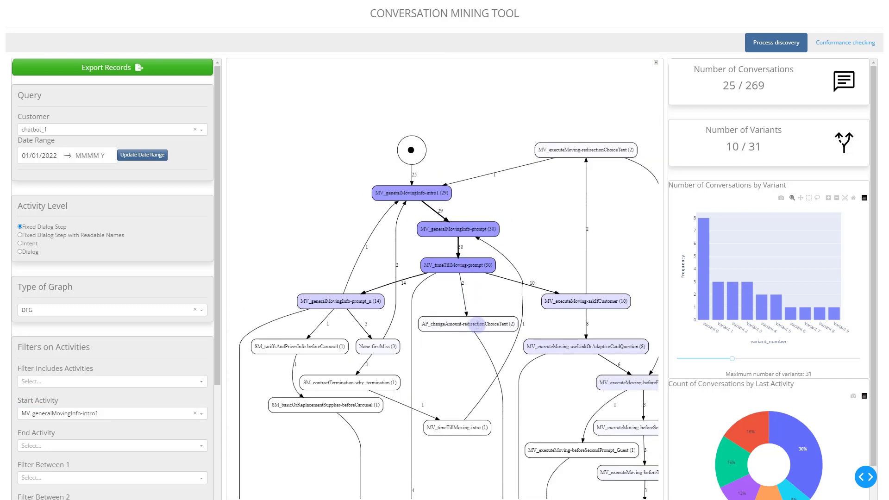
Clear the start activity filter and filter the conversations to those that include the None-firstMiss activity
drag(479, 319, 452, 252)
scroll(452, 250, down, 1)
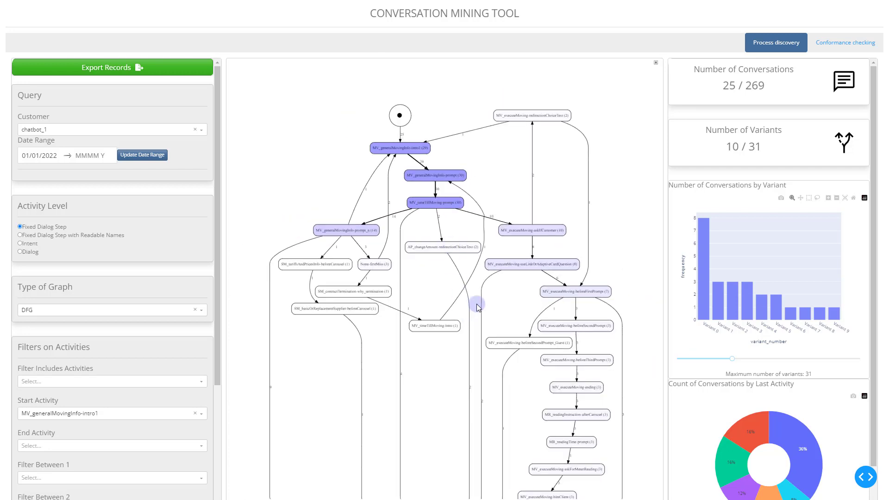
mouse_move(477, 303)
mouse_down()
mouse_move(486, 261)
mouse_move(481, 311)
mouse_up()
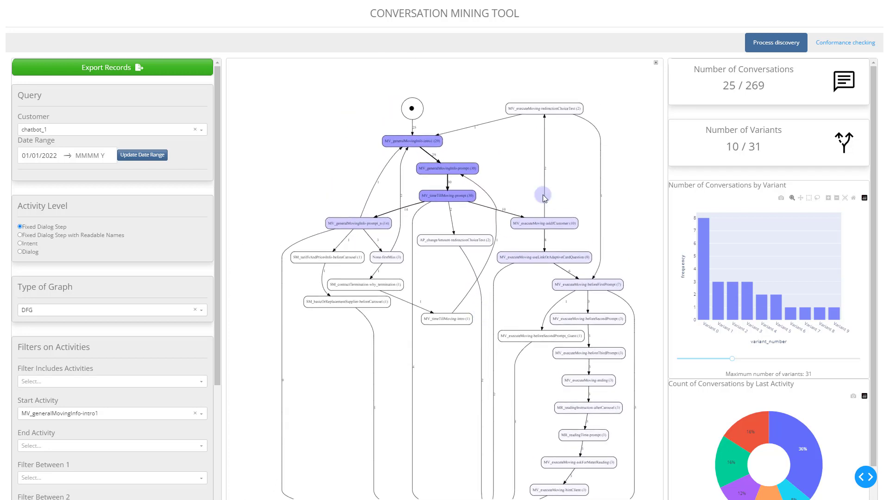
click(655, 62)
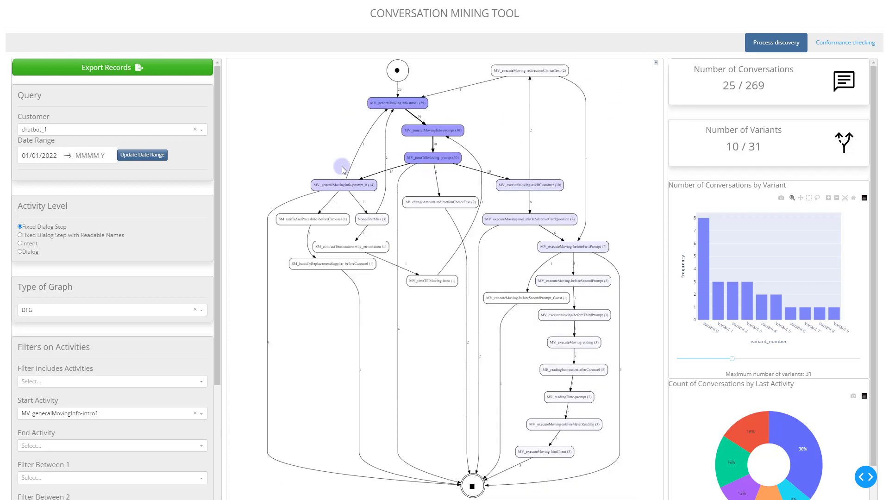
click(195, 413)
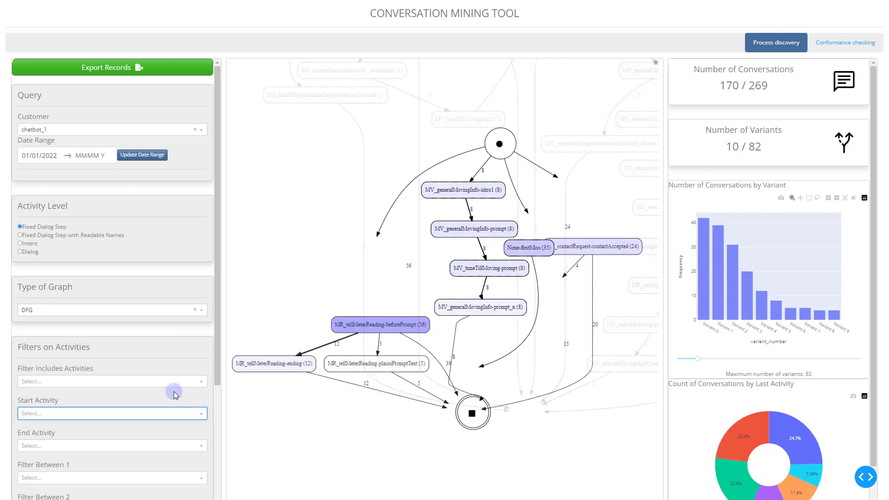
click(95, 382)
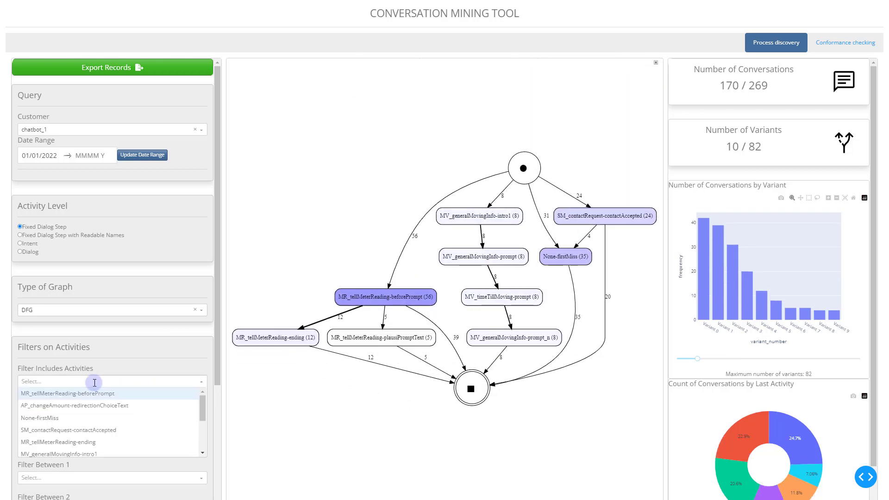
text(non)
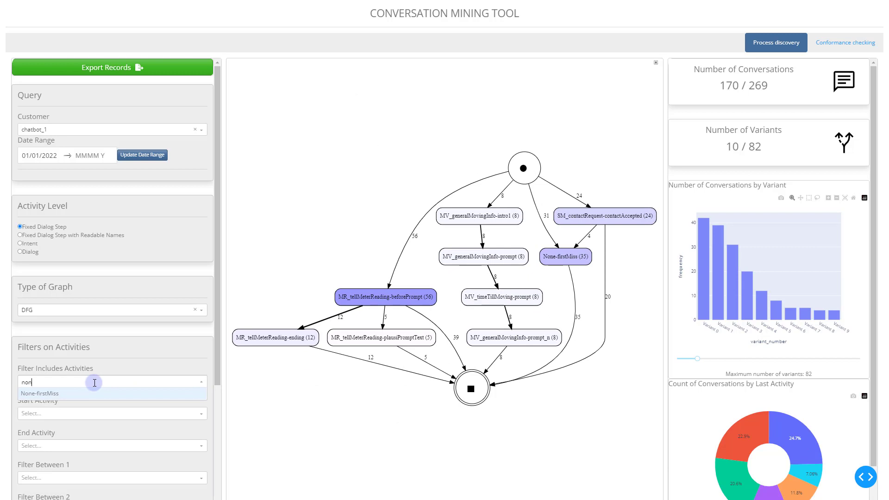
click(74, 393)
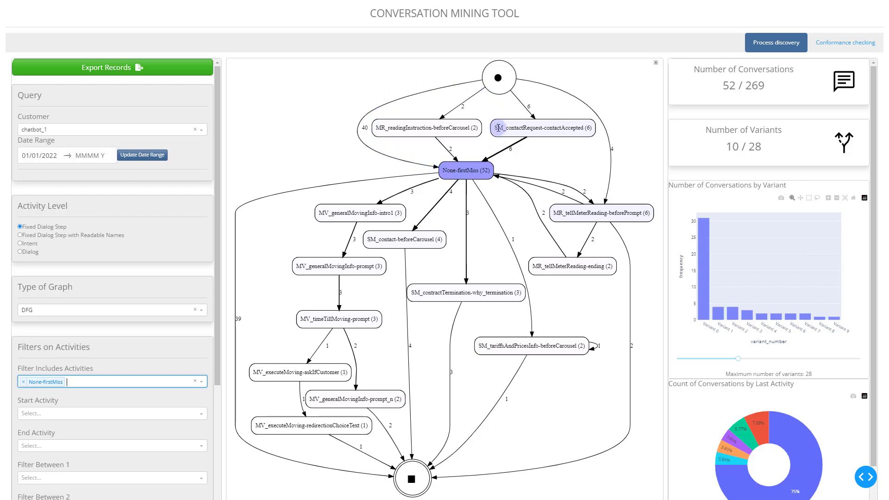
Examine the paths into and out of None-firstMiss and clear the included activities filter
scroll(491, 158, up, 3)
drag(482, 191, 490, 215)
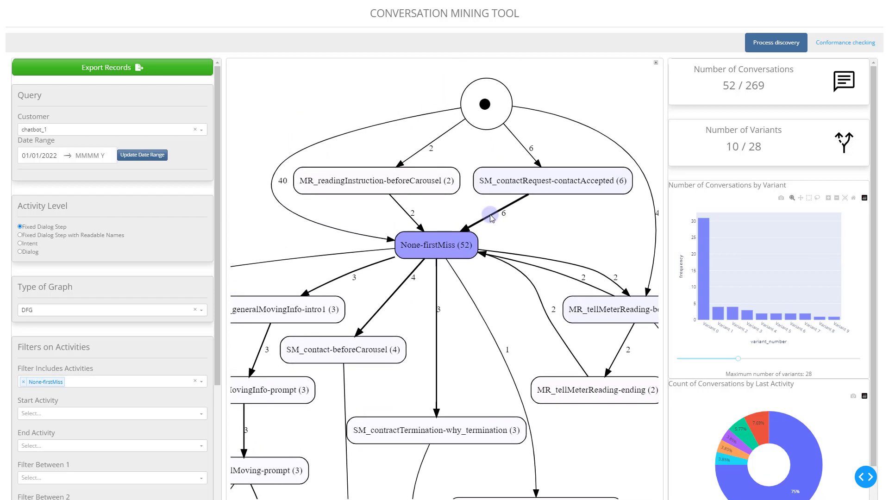
scroll(490, 216, down, 3)
drag(489, 294, 521, 214)
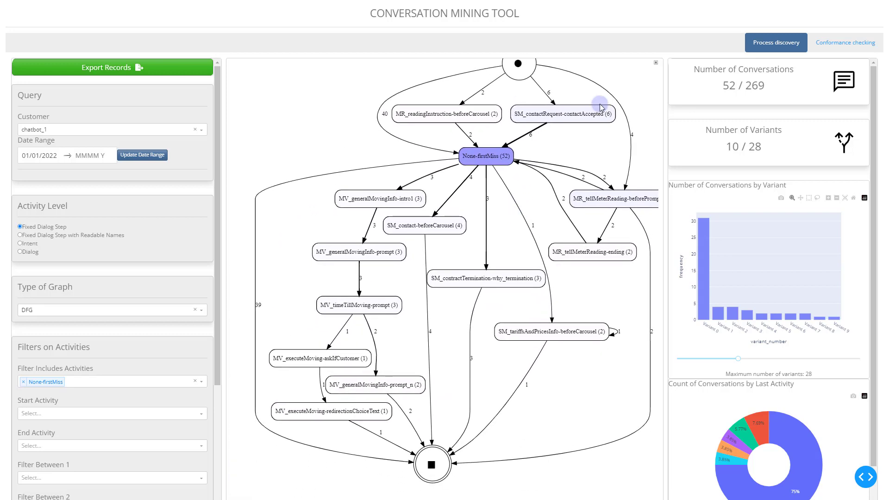
click(654, 65)
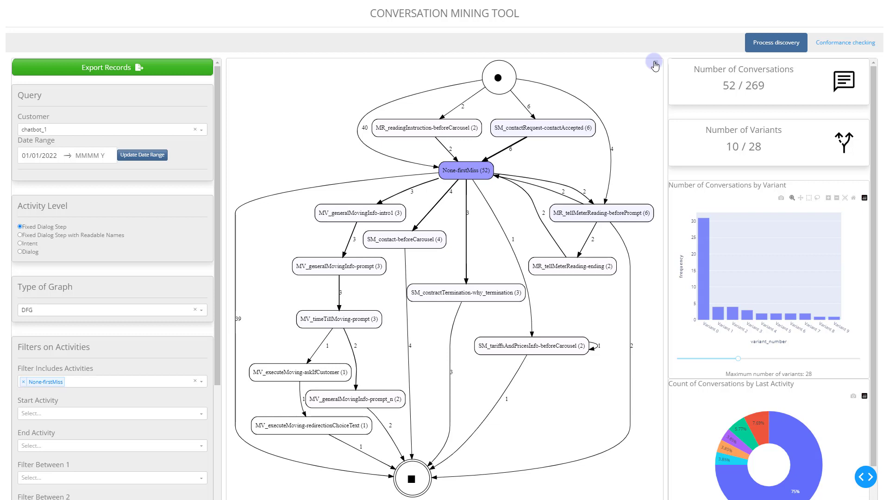
click(196, 380)
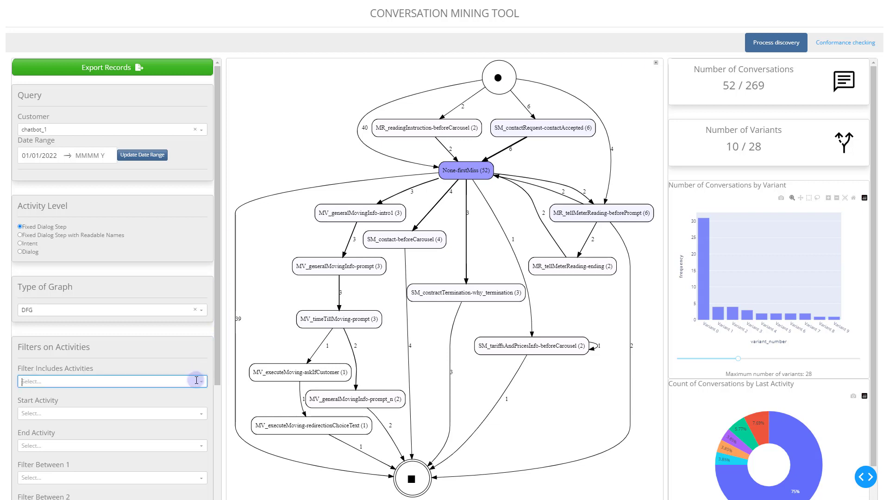
Start exporting the conversation records to filtered_pd_data.xlsx and cancel the save
click(134, 70)
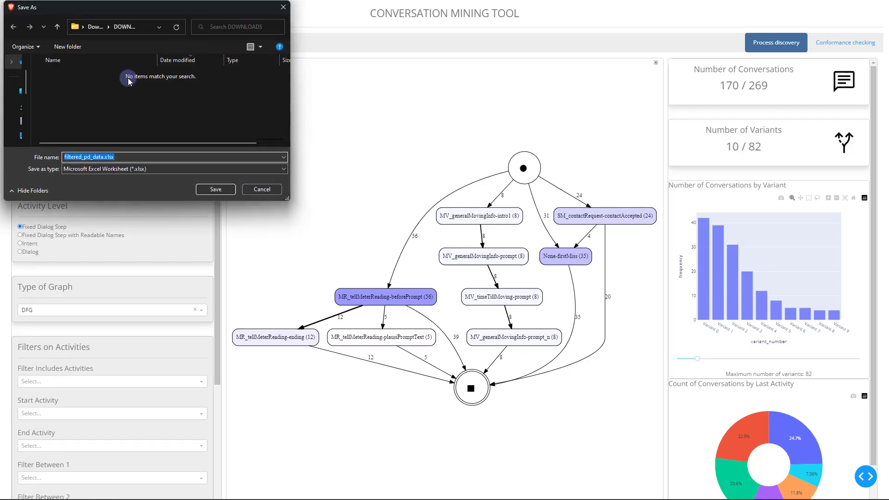
click(263, 188)
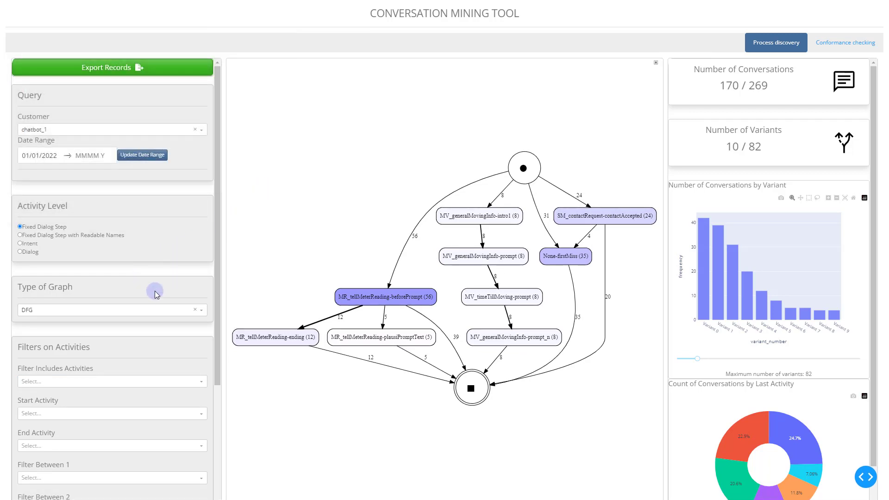
Select the edge from MR_tellMeterReading-ending to the end node and start exporting the selected element, cancelling the save
scroll(159, 310, down, 3)
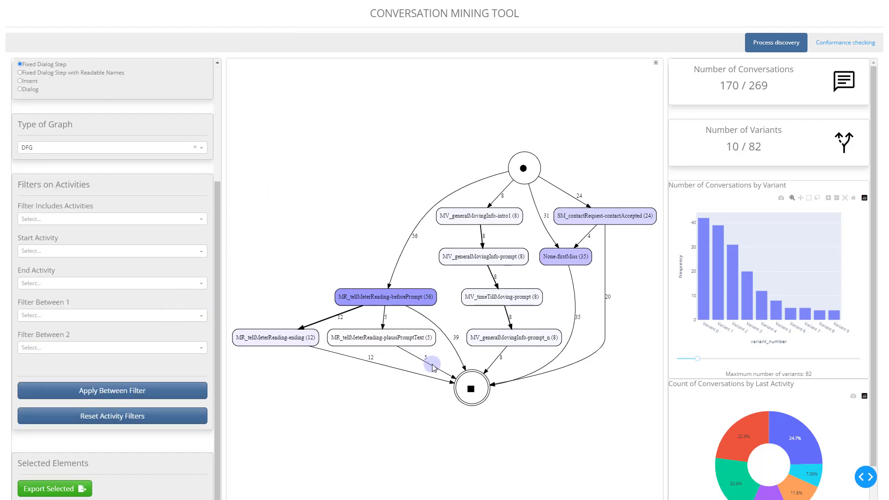
scroll(432, 366, up, 2)
drag(432, 367, 547, 348)
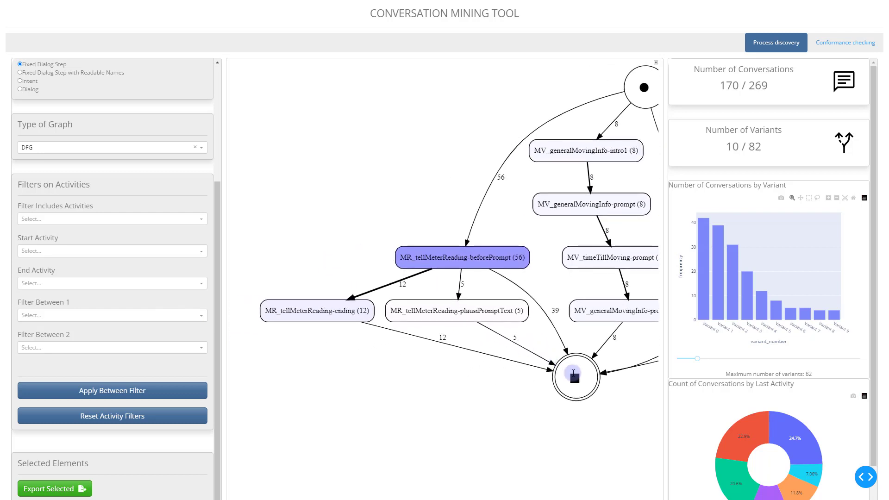
click(549, 370)
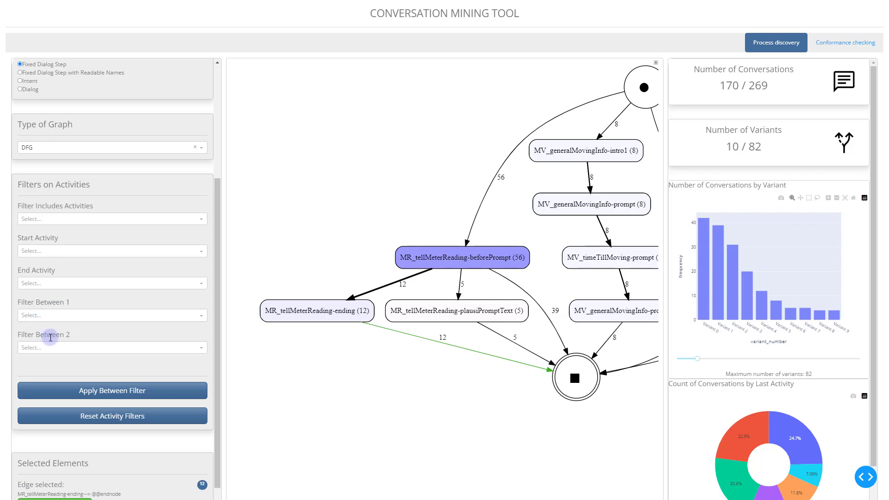
scroll(48, 341, down, 1)
click(75, 489)
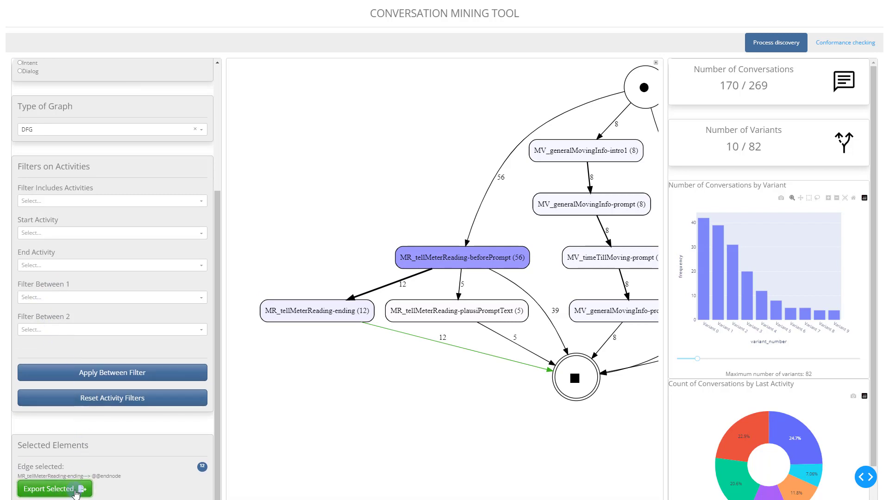
click(258, 189)
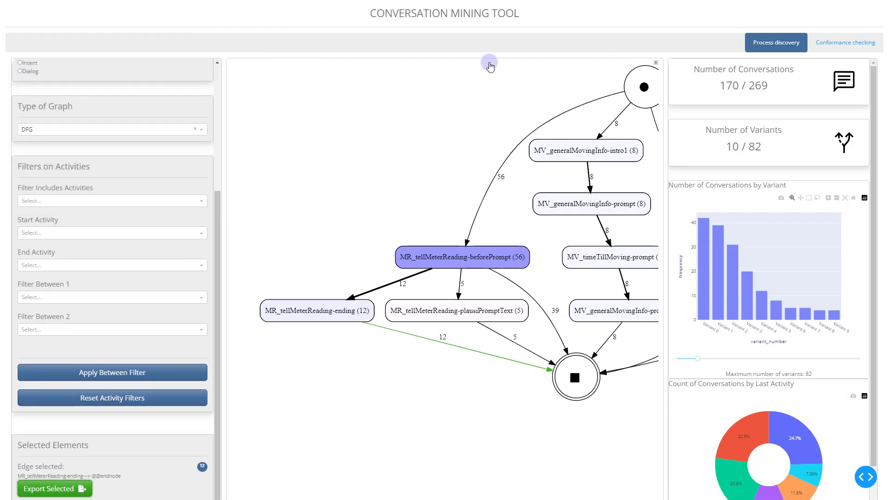
Switch to conformance checking and load the filtered data with all its variants listed
click(827, 43)
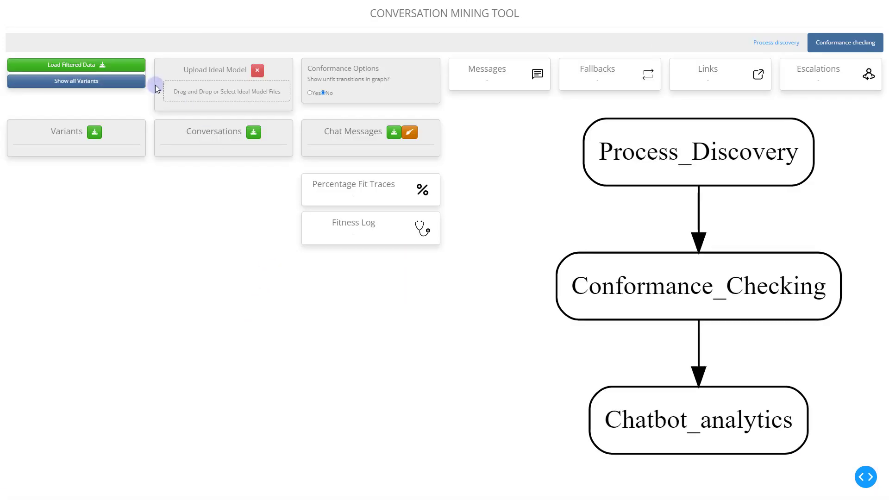
click(119, 65)
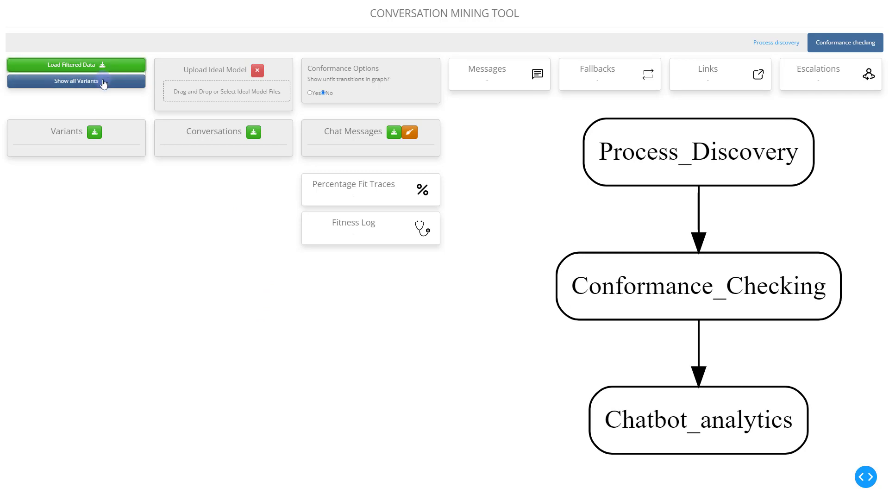
click(103, 82)
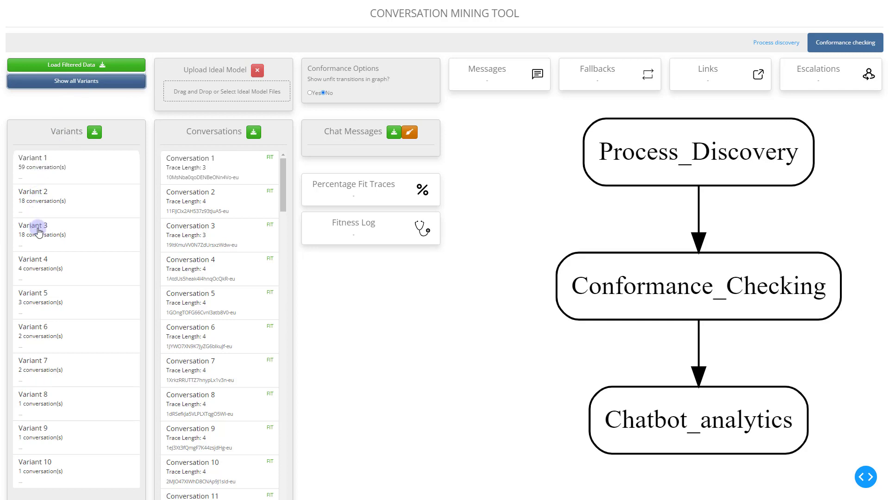
View the chat messages of Conversation 1 and Conversation 5 in Variant 2, clearing the messages after each
click(44, 203)
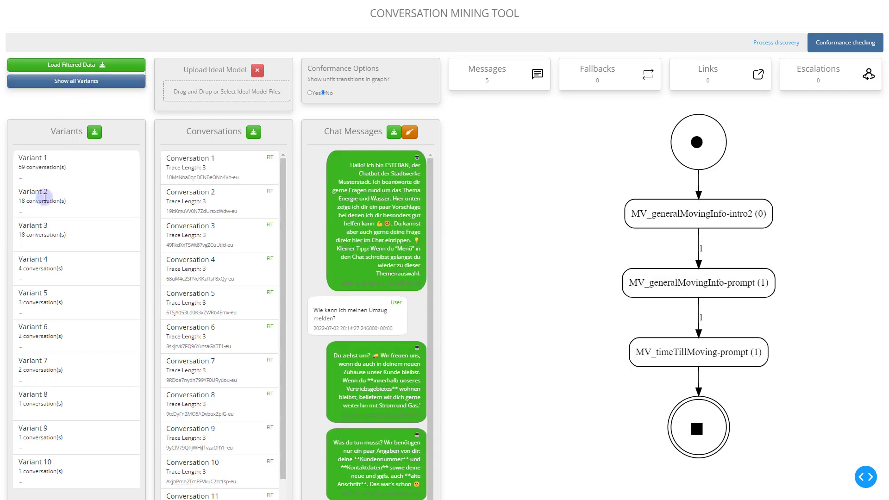
click(409, 131)
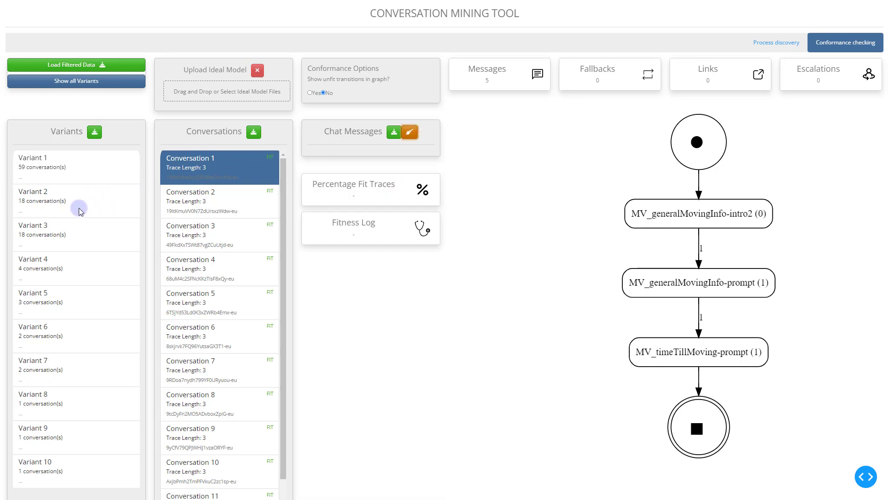
click(212, 303)
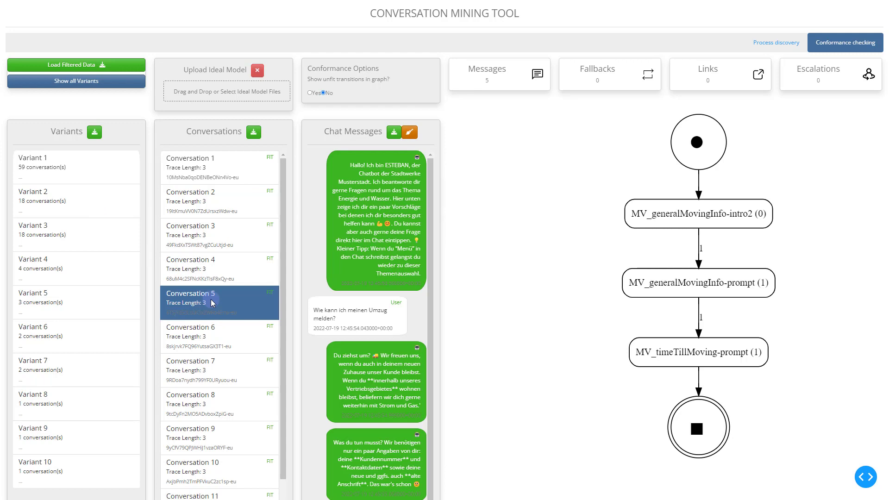
scroll(213, 301, down, 2)
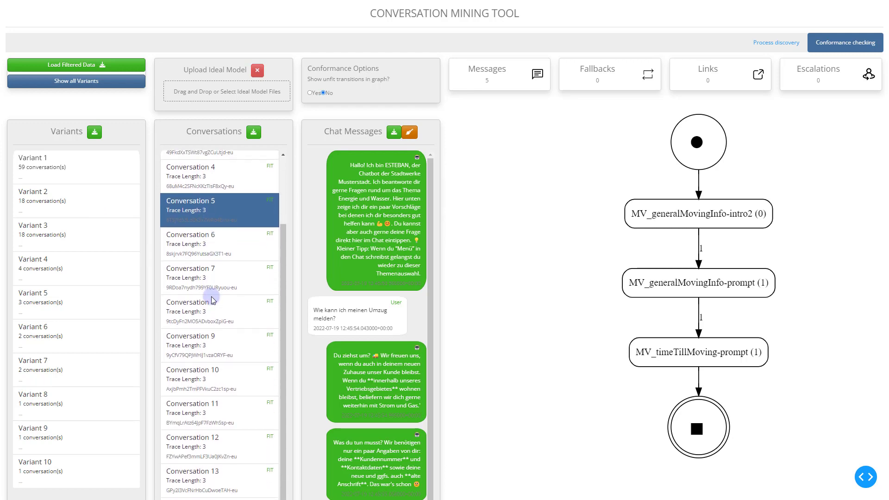
scroll(212, 300, down, 3)
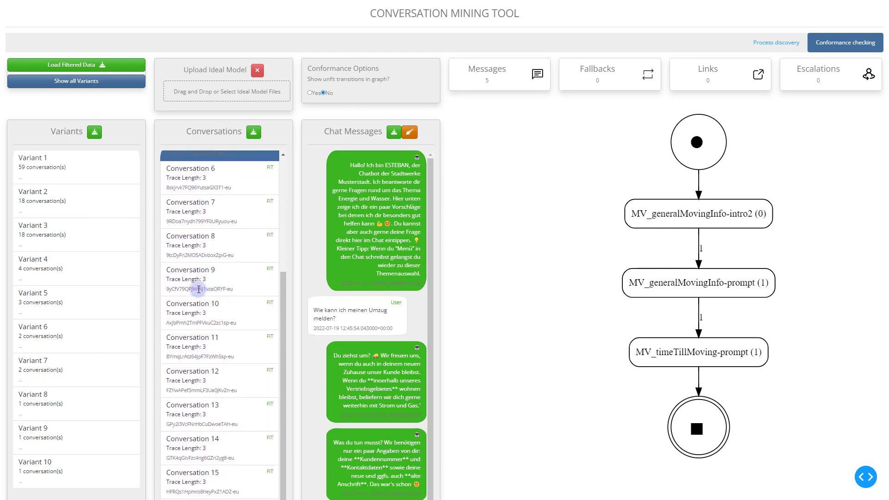
click(409, 132)
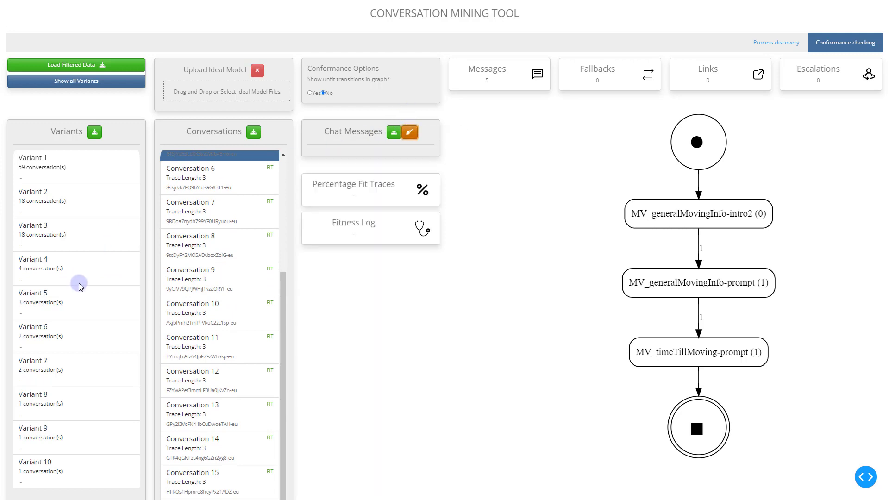
Read the chat messages of Conversation 1 and Conversation 2 in Variant 6 and clear the messages
click(65, 326)
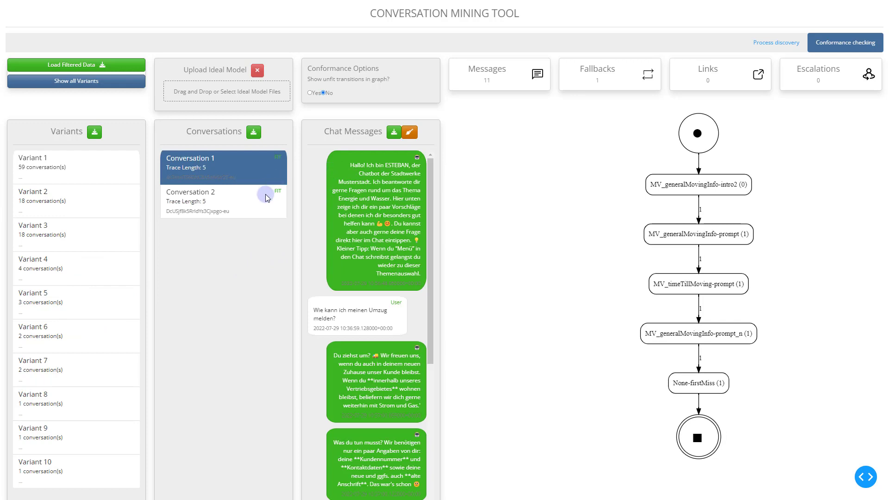
click(256, 203)
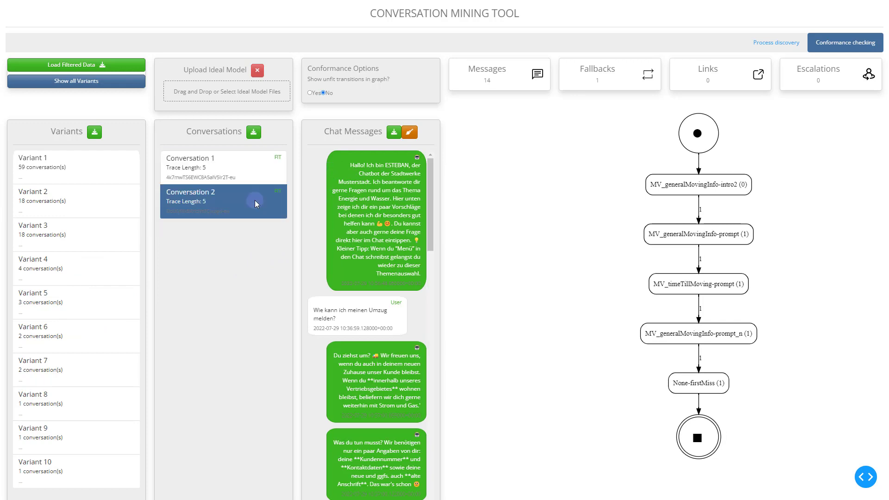
scroll(408, 168, down, 5)
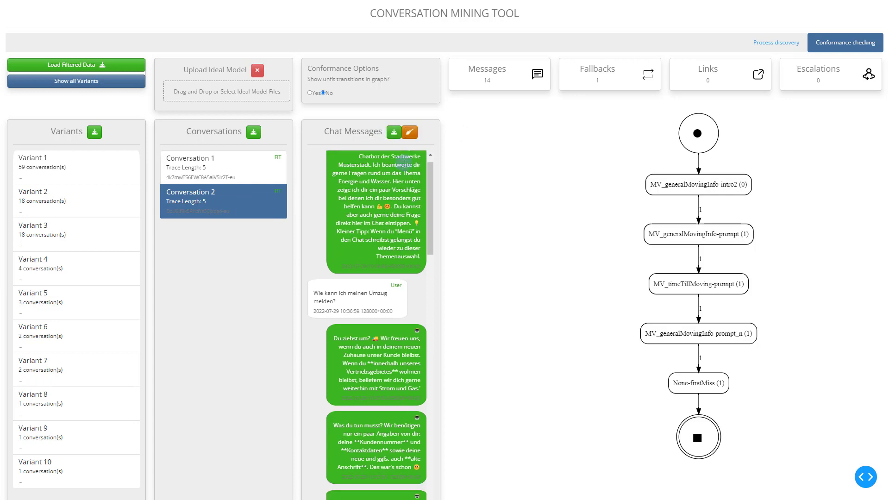
scroll(407, 168, down, 2)
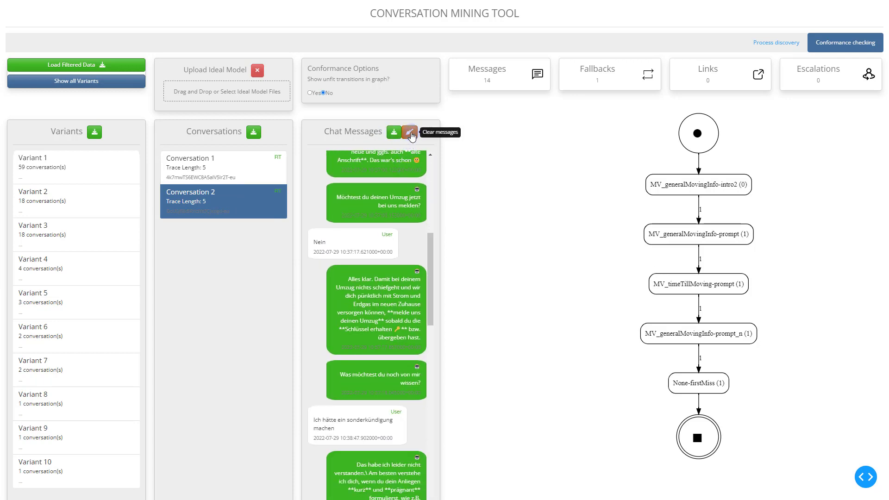
click(410, 133)
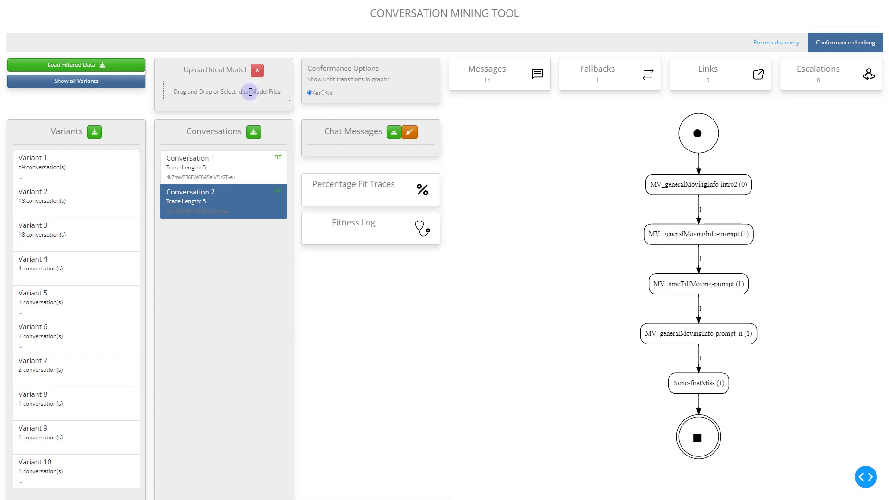
Upload mv_ideal_3.xlsx as the ideal model with unfit transitions shown in the graph, and reload the filtered data
click(250, 92)
click(81, 88)
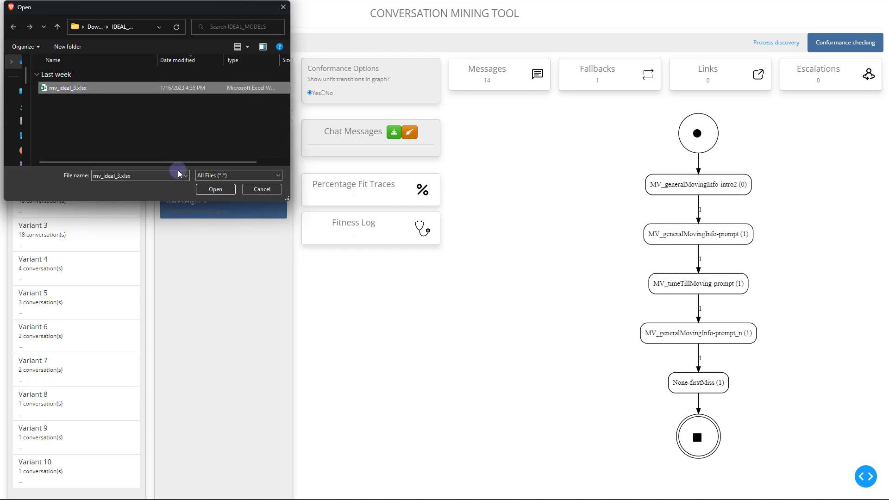
click(215, 189)
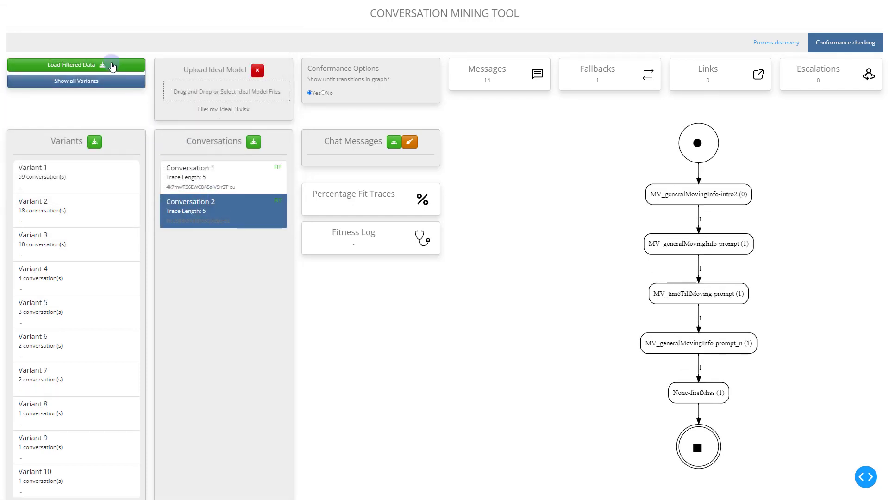
click(112, 67)
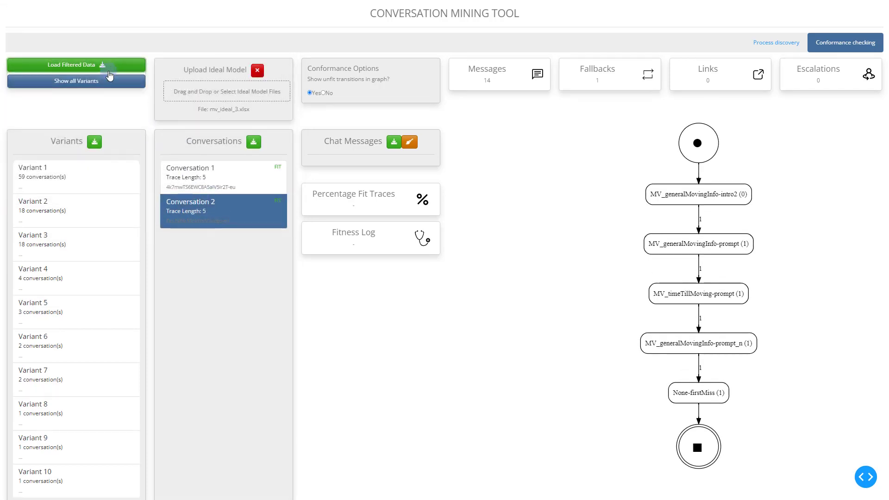
List the conversations of all variants, view the messages and graph of Conversation 3, and clear the messages
click(102, 83)
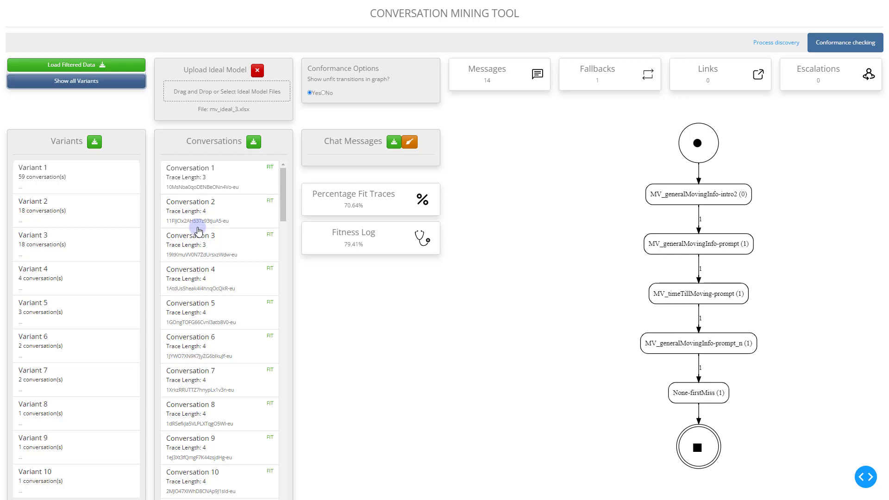
click(200, 230)
scroll(200, 228, down, 7)
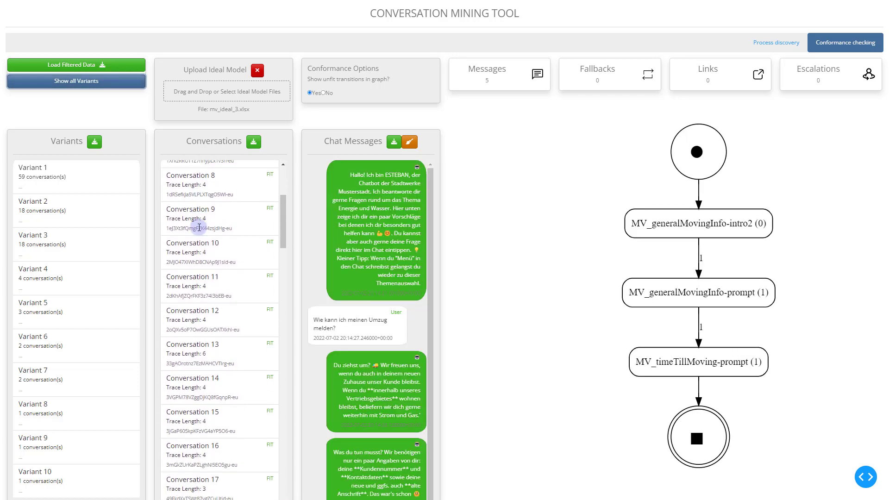
scroll(200, 228, down, 1)
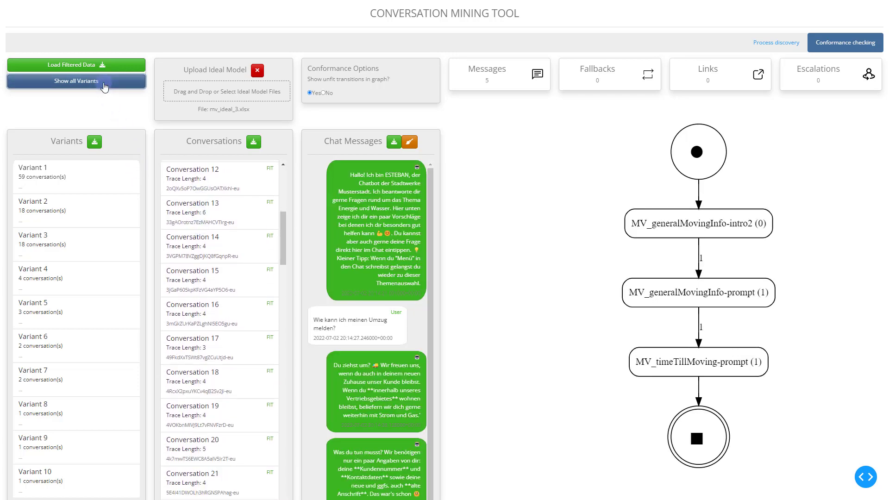
click(409, 143)
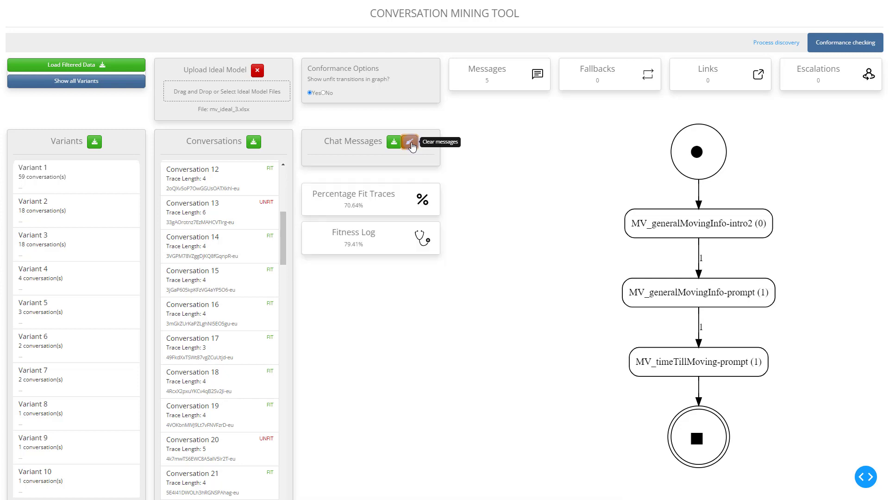
Examine the unfit transitions in the graph of Conversation 13 from the full conversation list and clear its messages
click(226, 212)
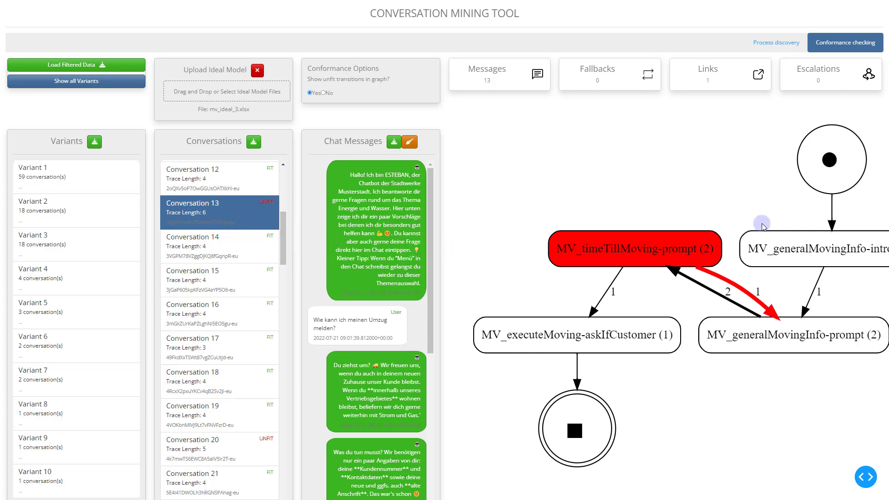
scroll(764, 226, down, 1)
drag(804, 240, 764, 244)
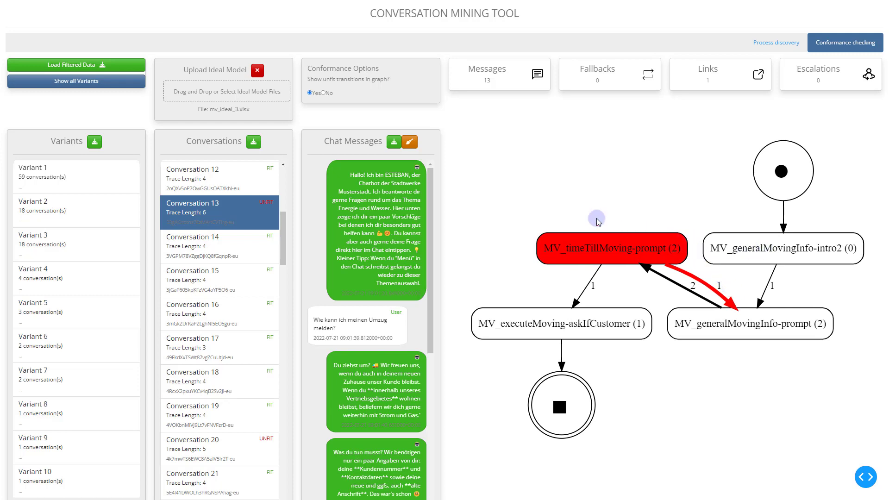
click(409, 143)
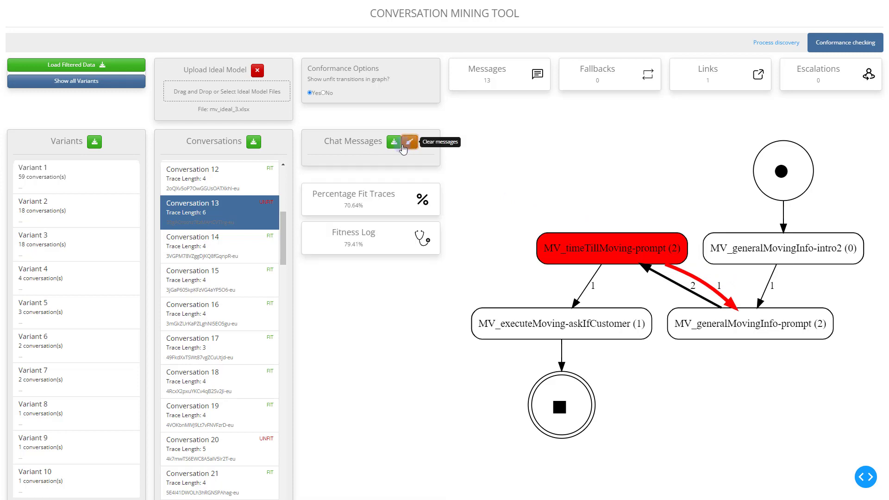
Examine the graph and chat messages of Conversation 1 in Variant 7 and clear the messages
click(49, 379)
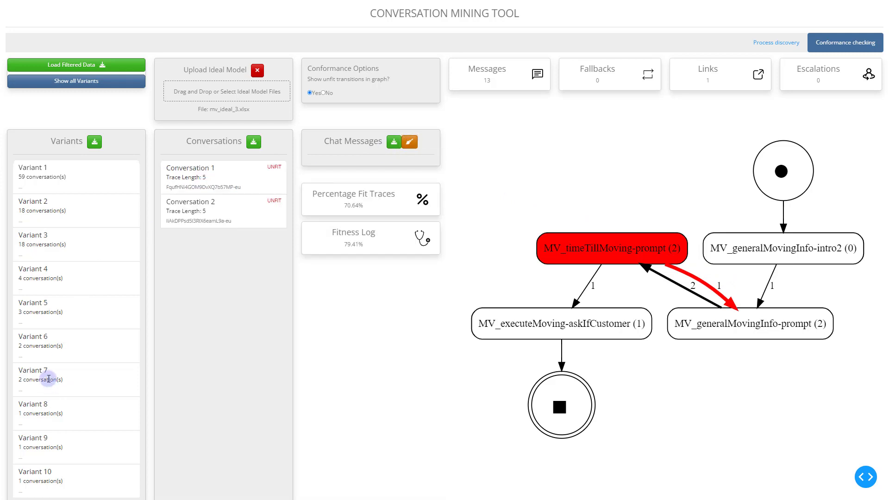
click(190, 175)
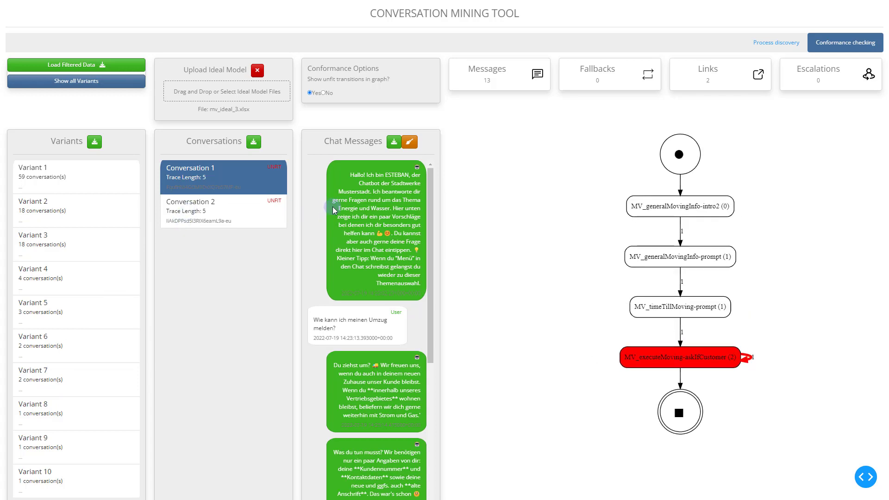
scroll(692, 364, up, 2)
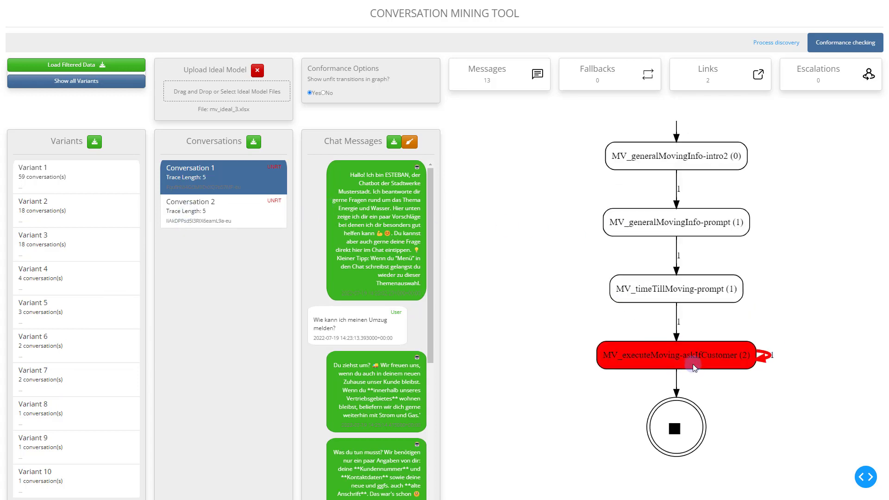
scroll(381, 348, down, 1)
scroll(382, 349, down, 5)
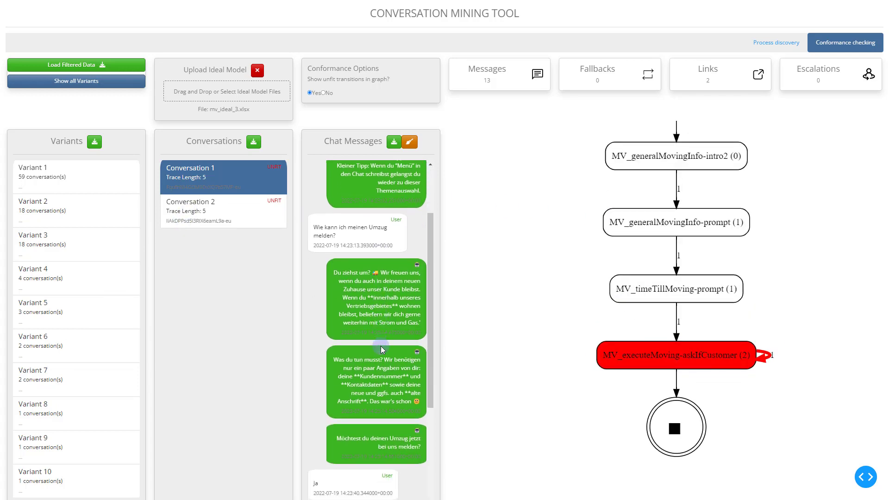
scroll(382, 347, down, 1)
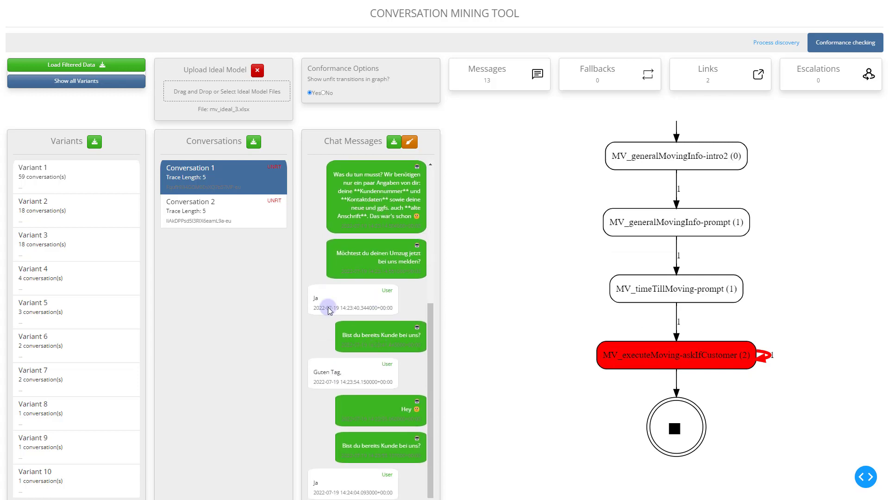
click(410, 143)
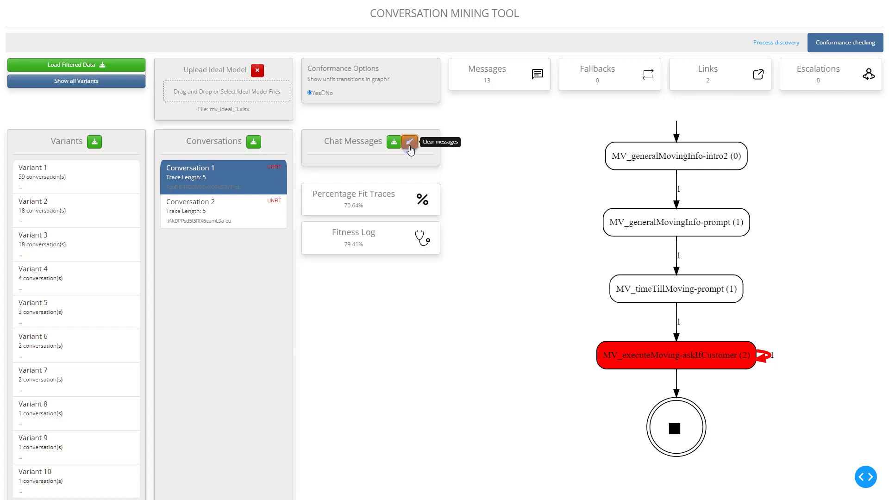
Read the chat messages of Conversation 1 in Variant 6 against its conformance graph and clear the messages
click(60, 344)
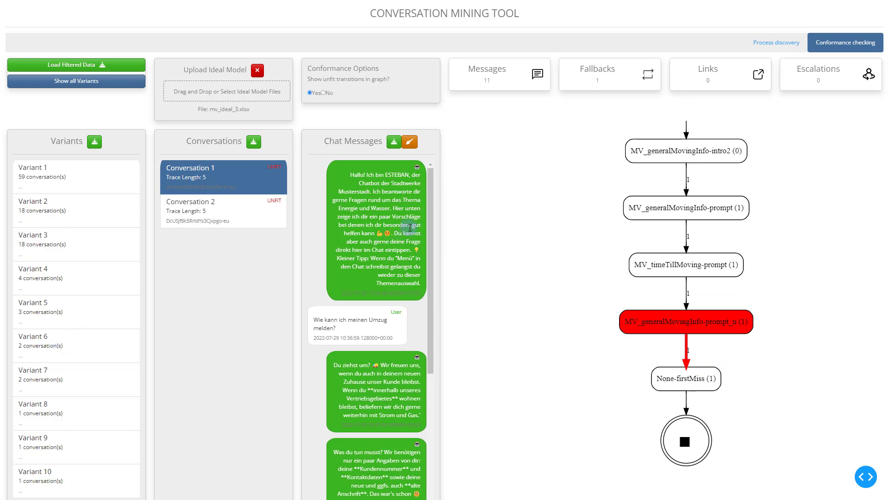
scroll(413, 259, down, 4)
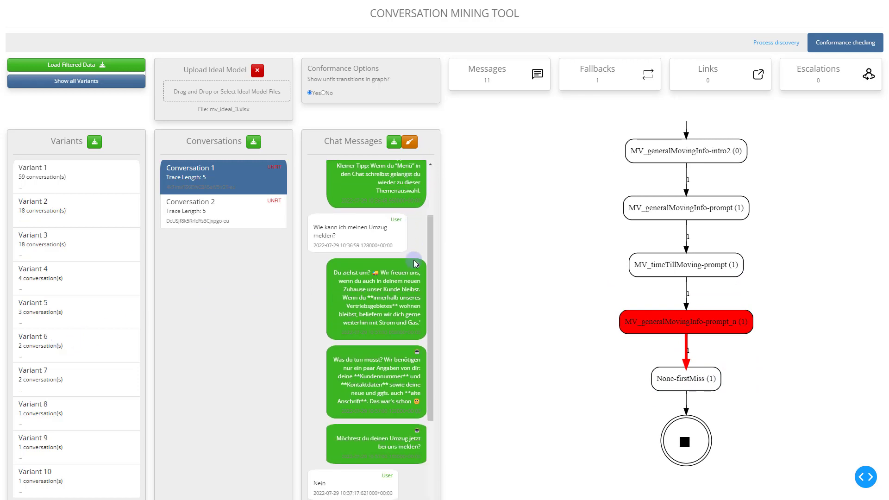
scroll(414, 263, down, 4)
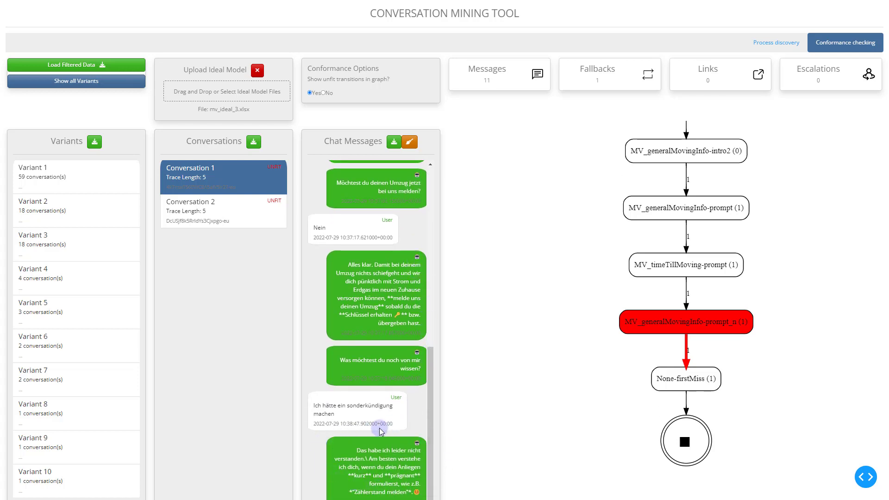
click(409, 143)
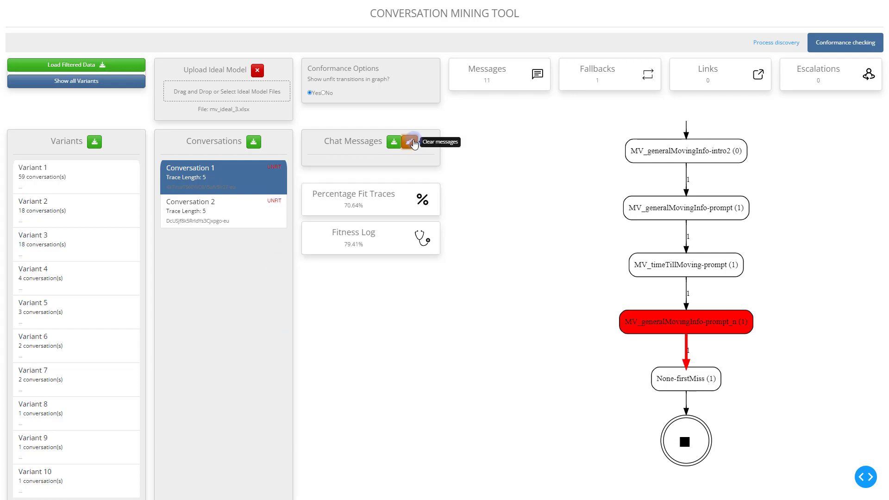
Read the chat messages of Conversation 2 in Variant 6 and open their export as messages_data.xlsx, cancelling the save
click(237, 209)
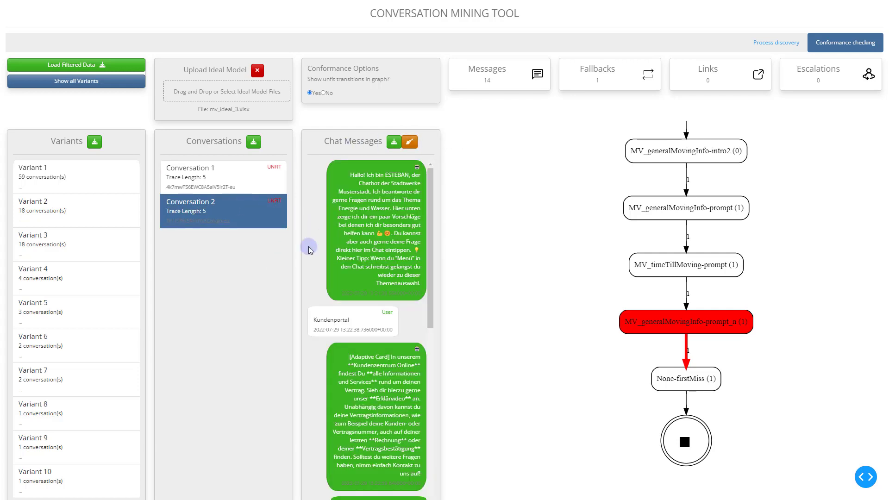
scroll(309, 254, down, 4)
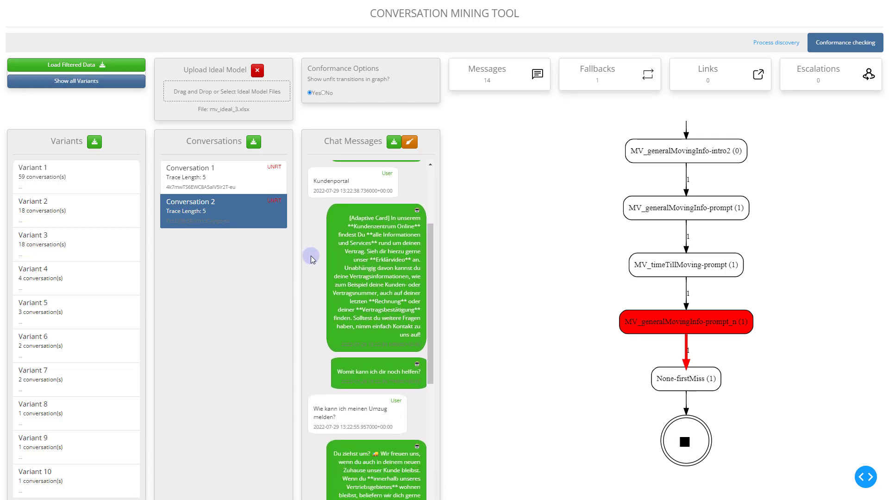
scroll(311, 259, down, 10)
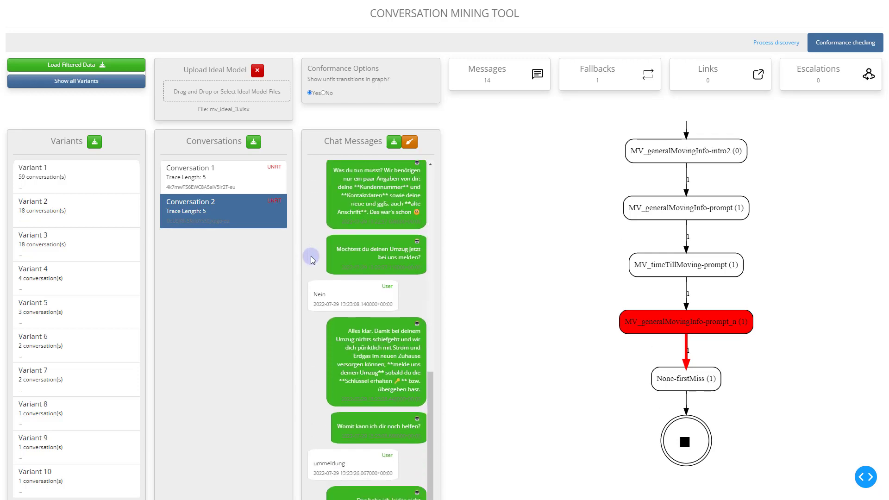
scroll(311, 259, down, 2)
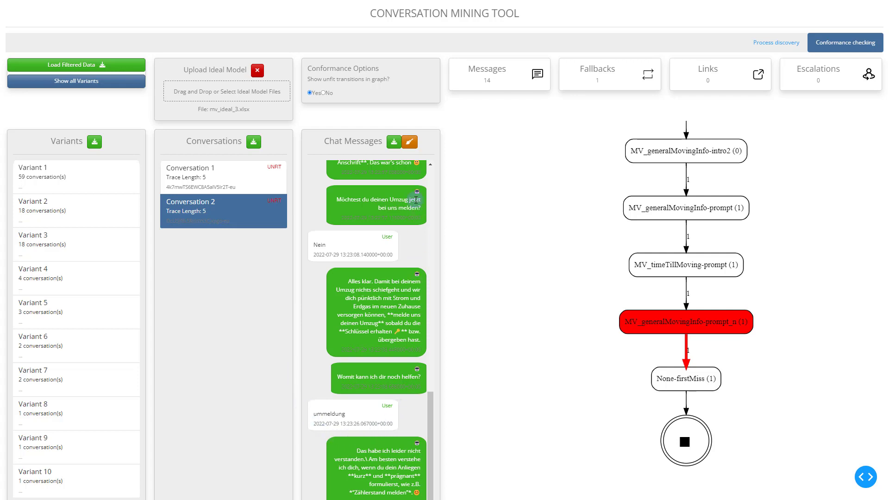
click(394, 143)
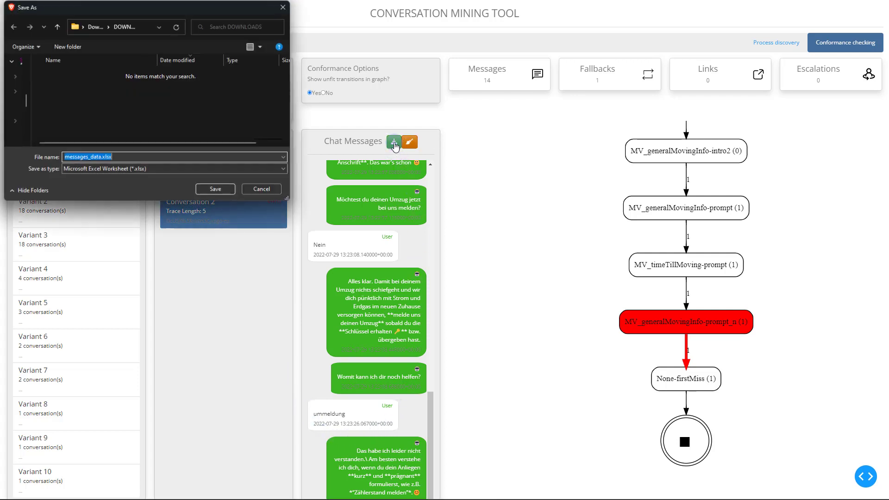
click(277, 190)
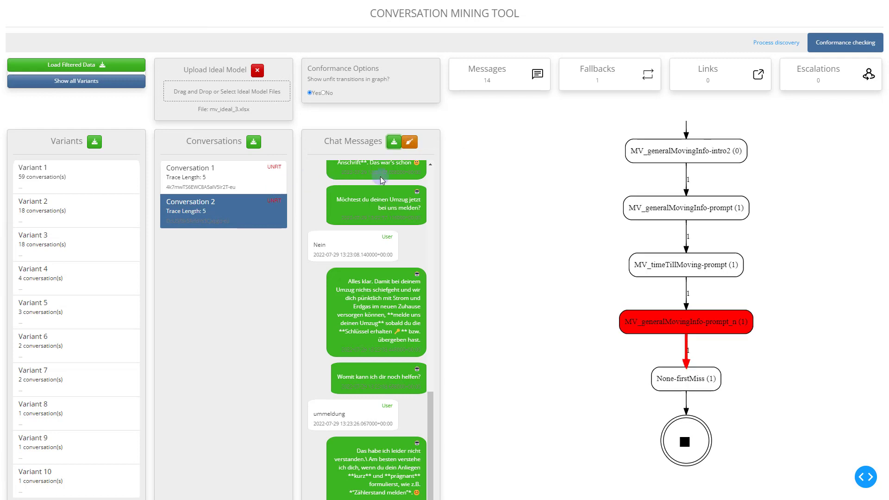